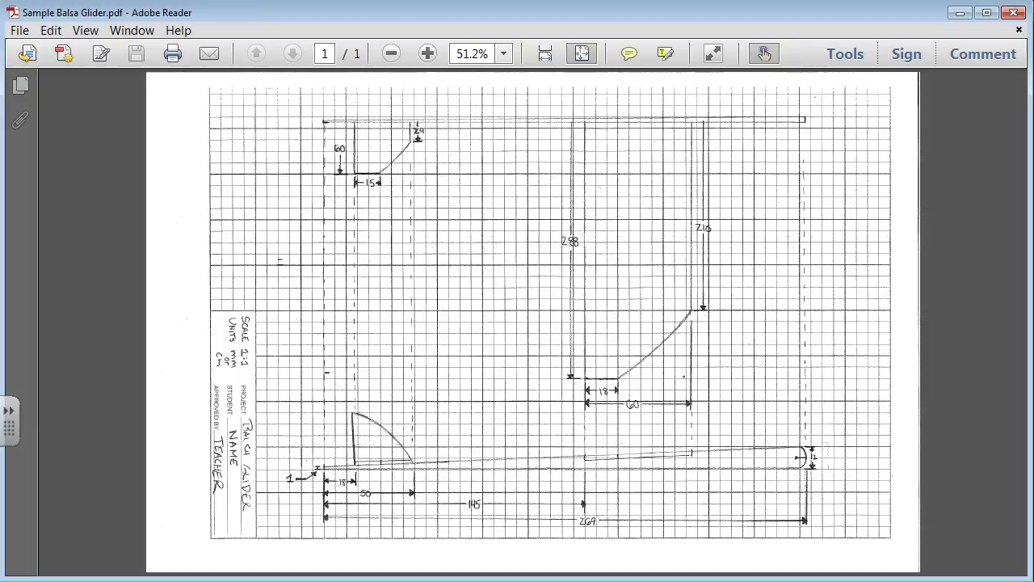
Zoom the Sample Balsa Glider plan to 75% and pan it to the tail dimensions.
left_click(428, 55)
left_click(428, 54)
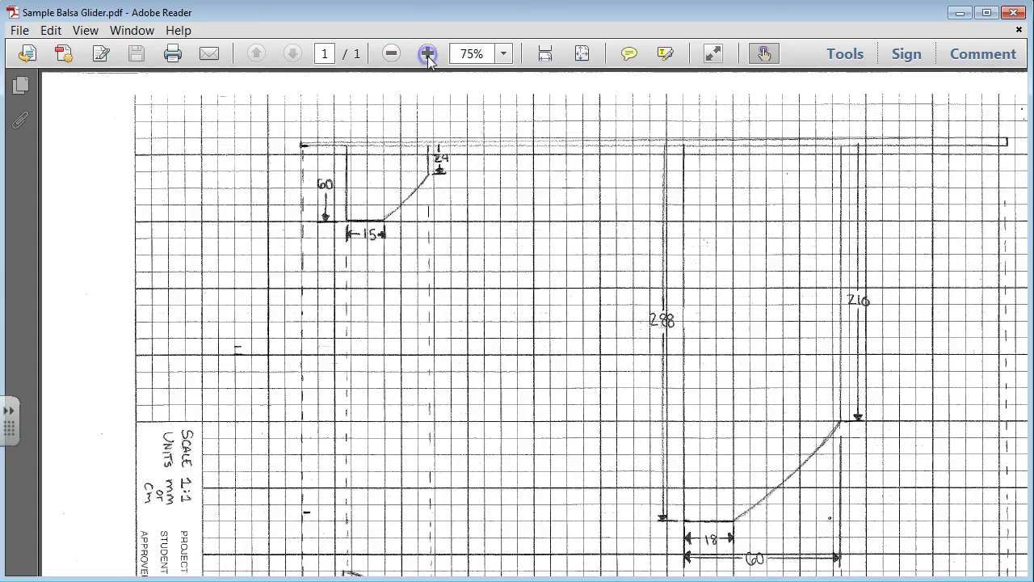
left_click_drag(365, 211, 355, 213)
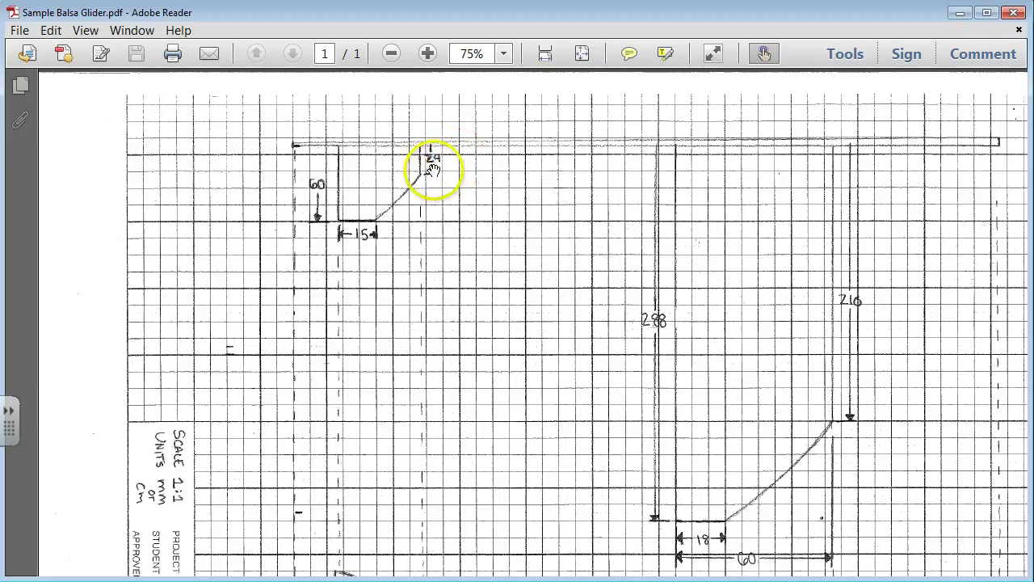
mouse_move(335, 215)
left_mouse_down()
mouse_move(354, 216)
mouse_move(330, 218)
left_mouse_up()
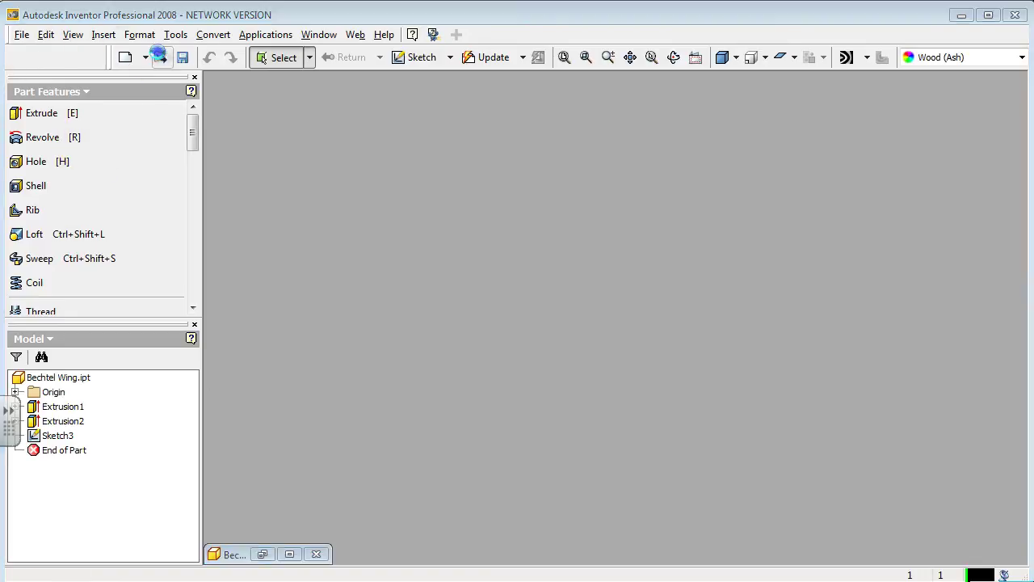
Open Stabilizer Template.ipt from the Glider Project folder, accepting the project warning.
left_click(158, 54)
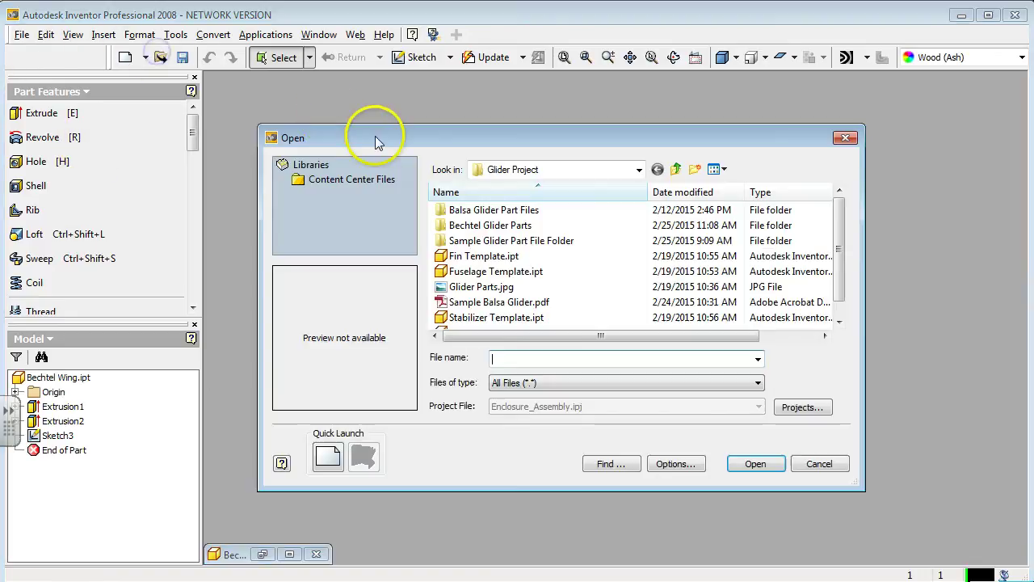
left_click(514, 170)
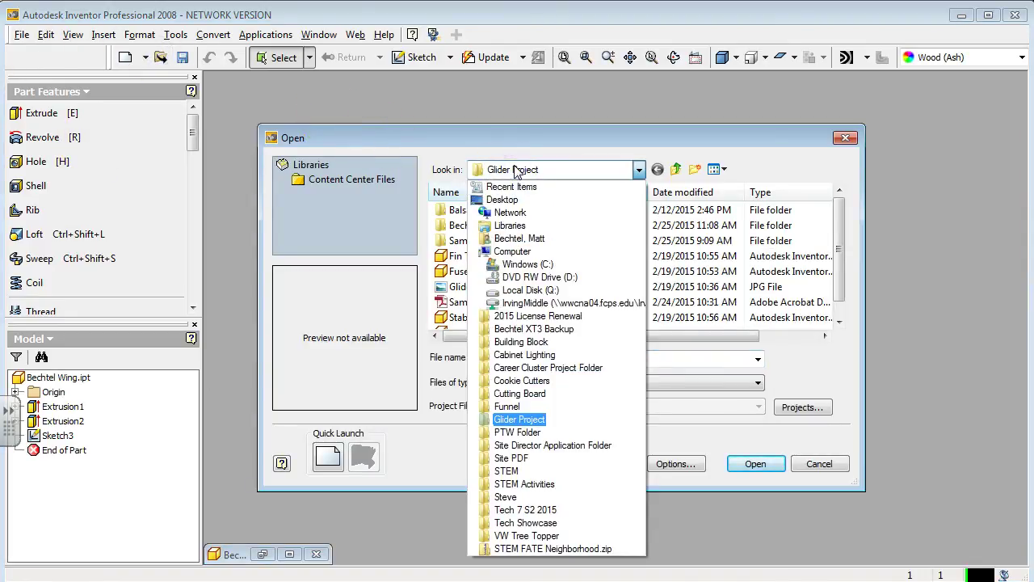
left_click(514, 169)
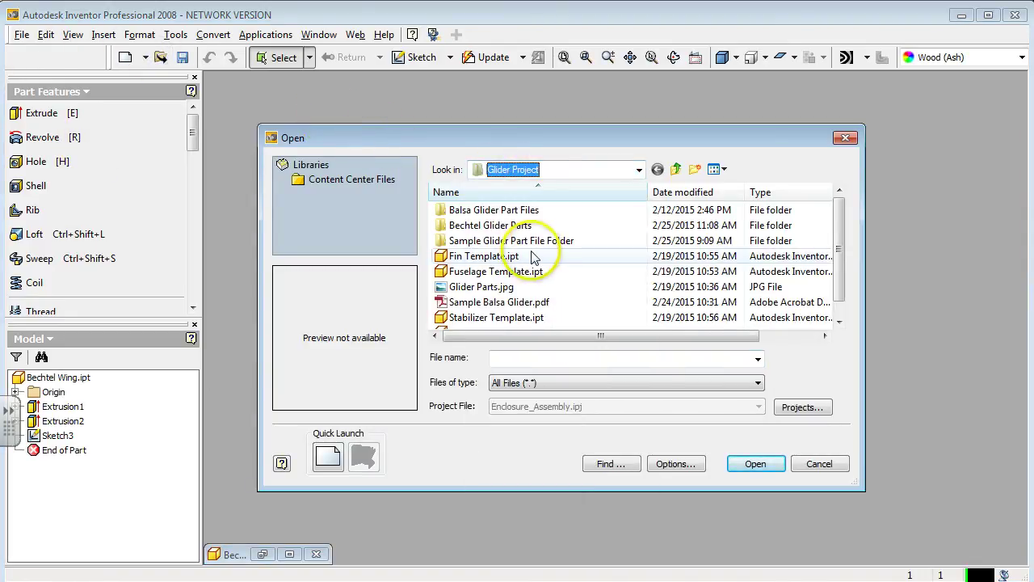
left_click(496, 272)
left_click(495, 256)
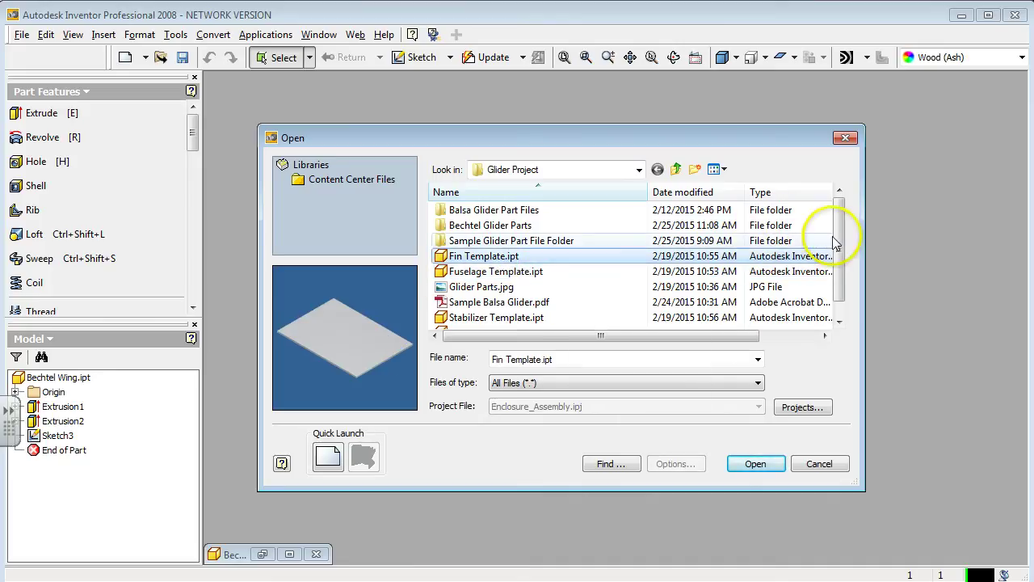
scroll(840, 234, "down", 1)
left_click(496, 302)
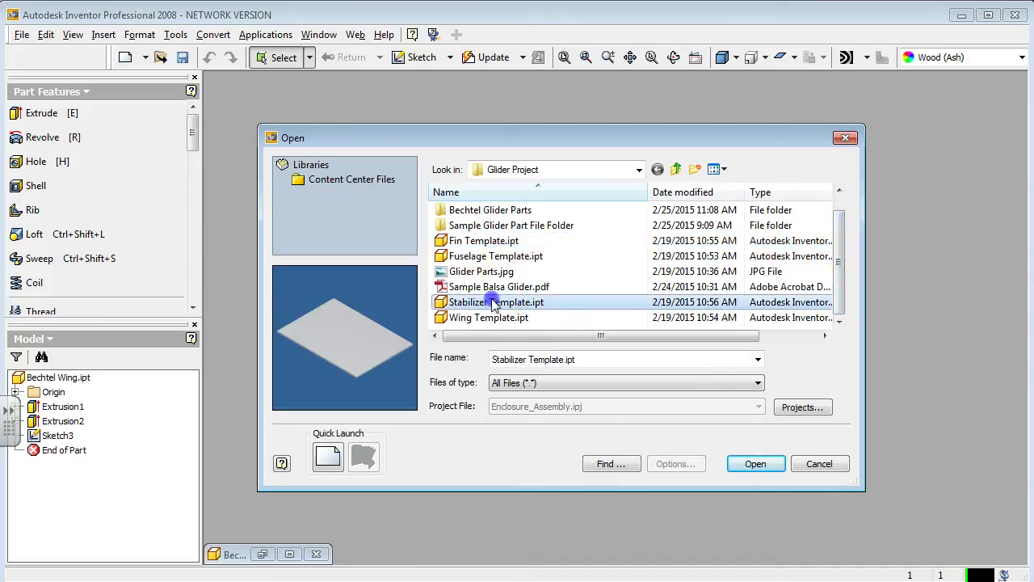
left_click(498, 320)
left_click(496, 304)
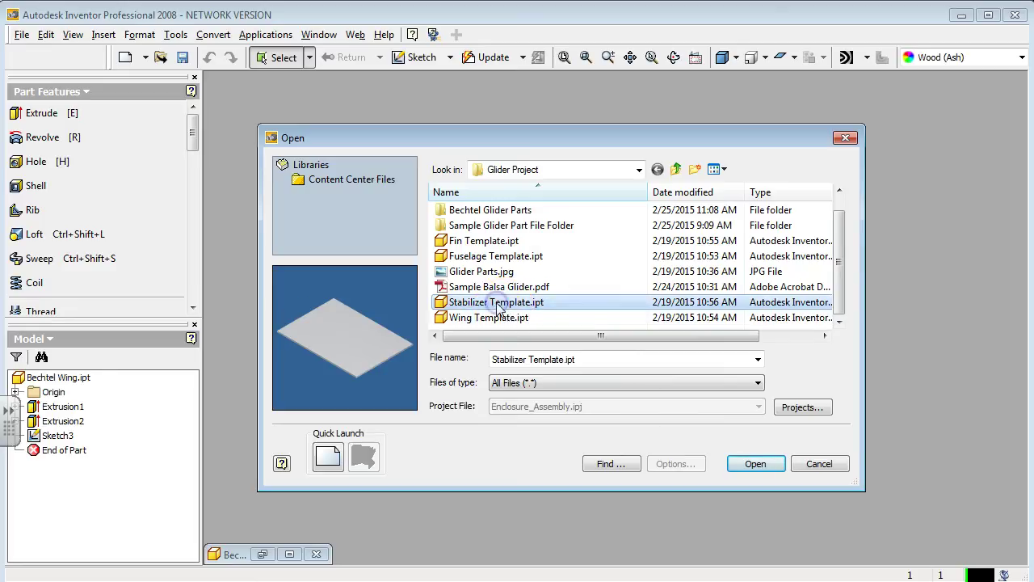
left_click(753, 465)
left_click(629, 368)
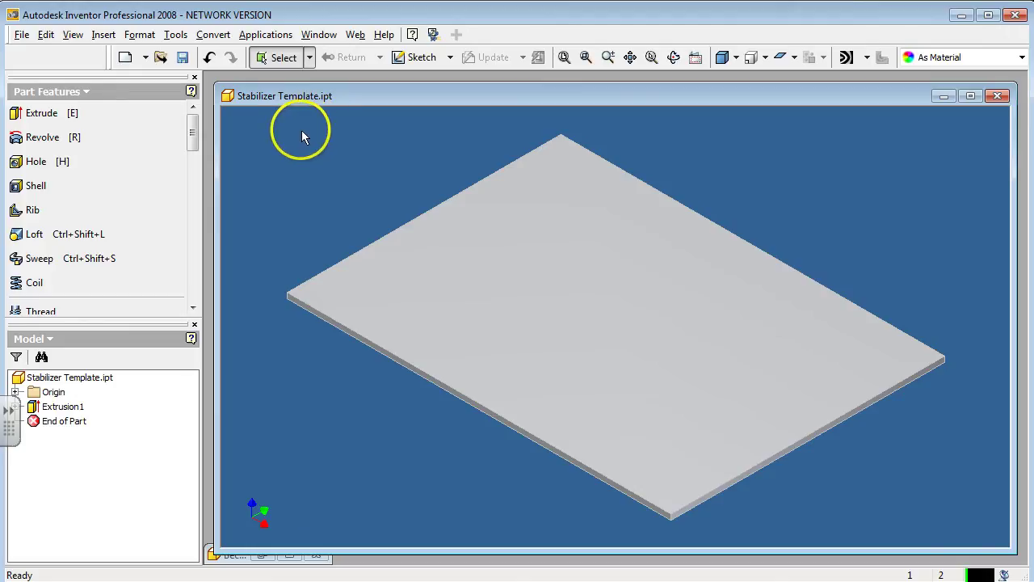
Rotate the stabilizer template and align the view face-on to its flat top face.
left_click(673, 57)
left_click_drag(659, 187, 714, 294)
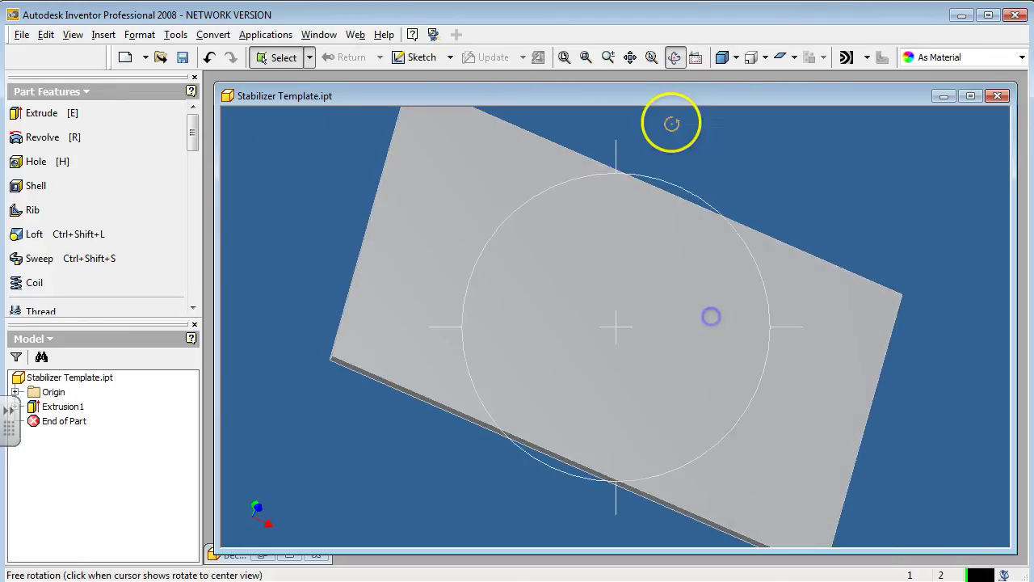
left_click(696, 58)
left_click(622, 207)
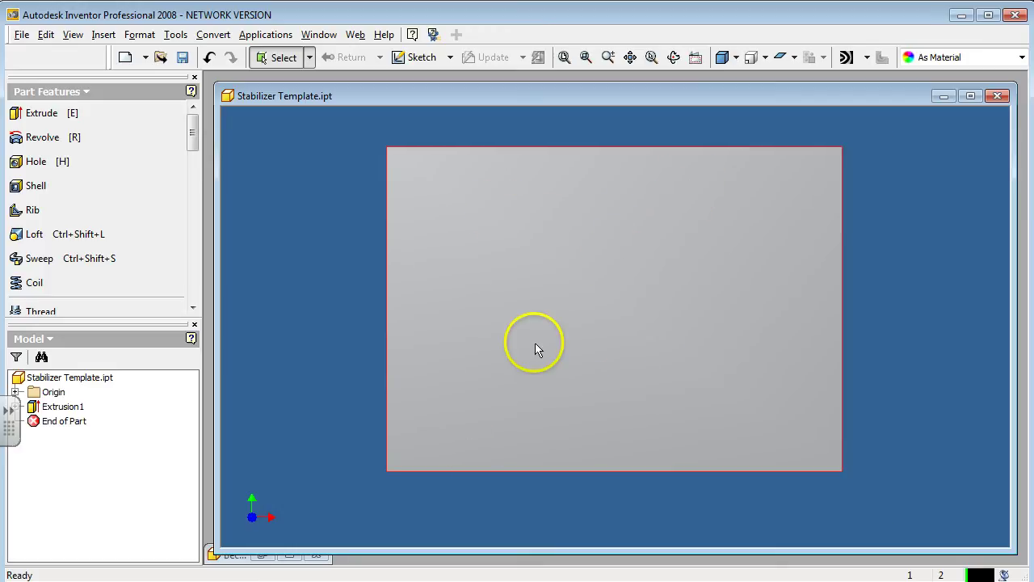
mouse_move(601, 348)
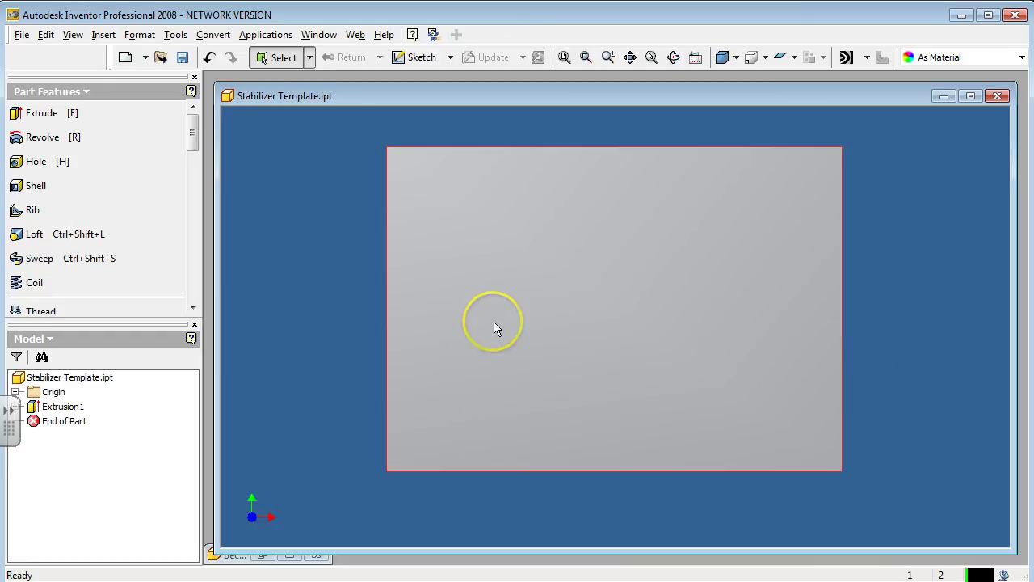
Start a sketch on the plate face and draw a horizontal base line across it.
left_click(402, 55)
left_click(520, 252)
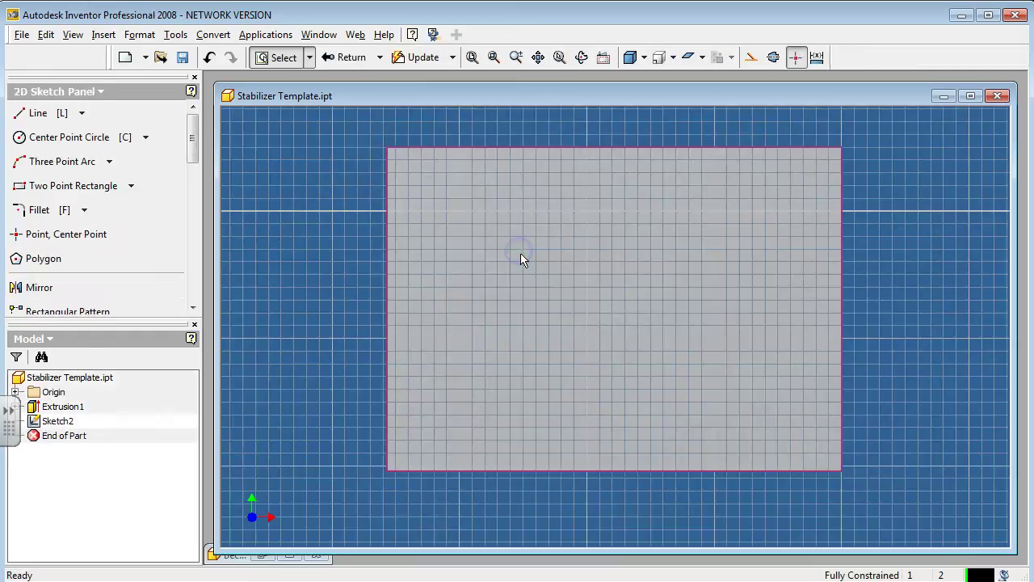
left_click(40, 114)
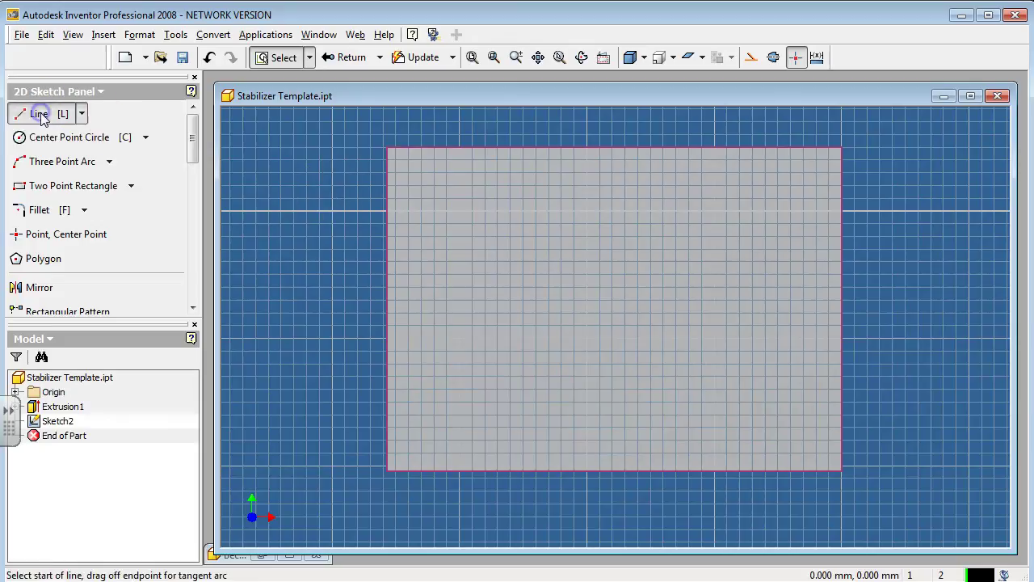
left_click(429, 429)
left_click(802, 429)
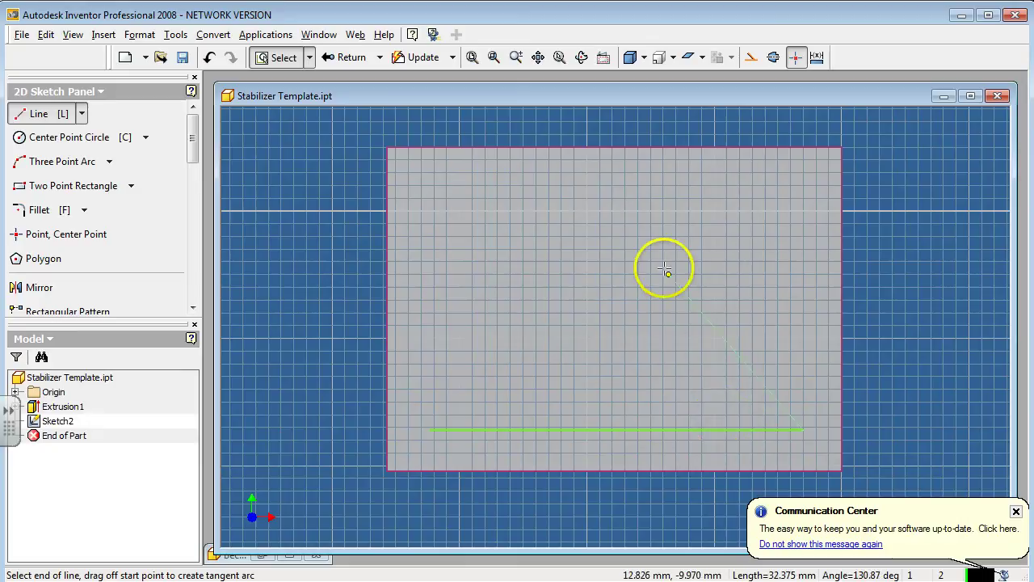
key("Escape")
Draw a vertical construction centerline rising from the base line.
left_click(773, 57)
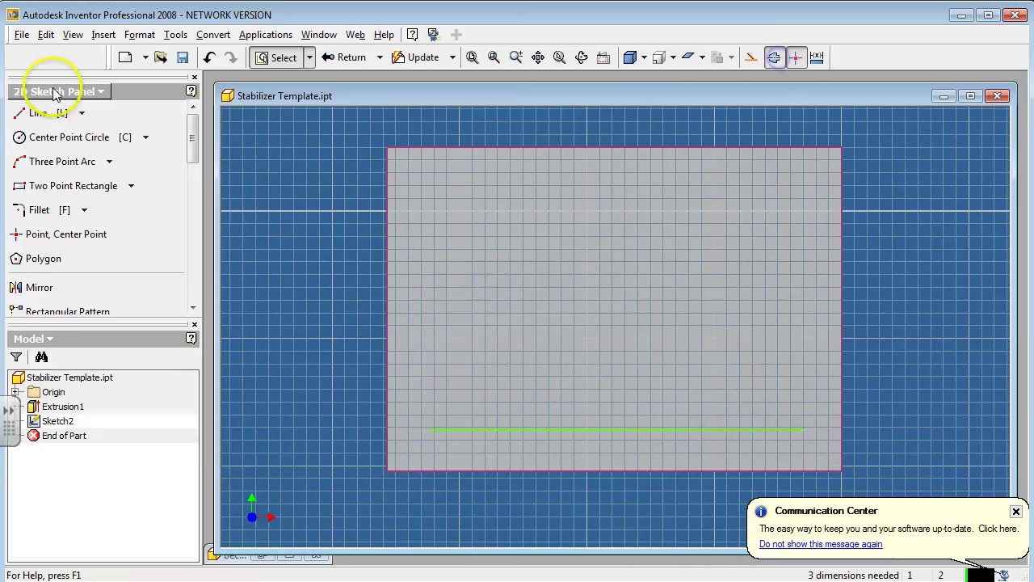
left_click(27, 114)
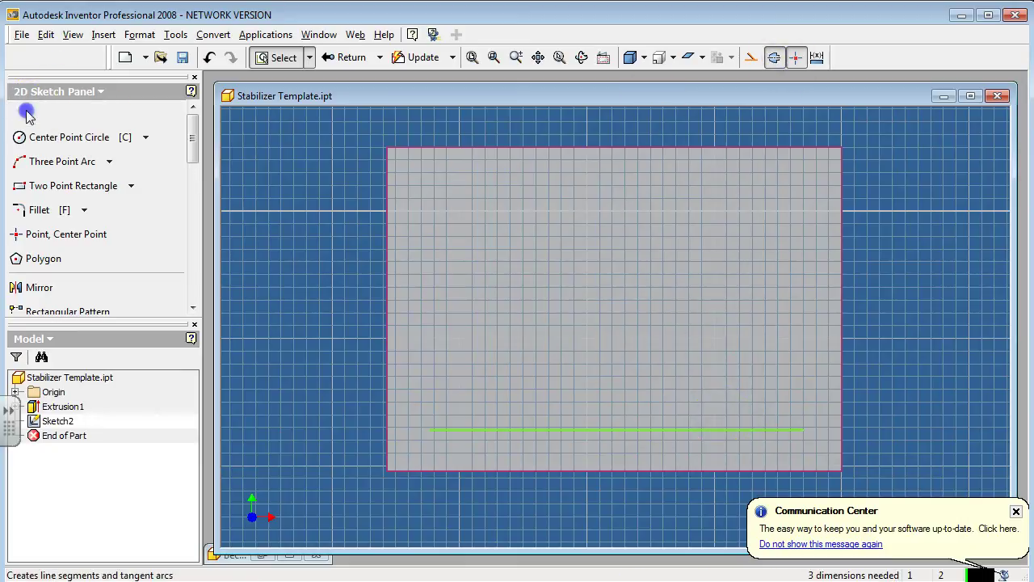
left_click(615, 428)
left_click(615, 215)
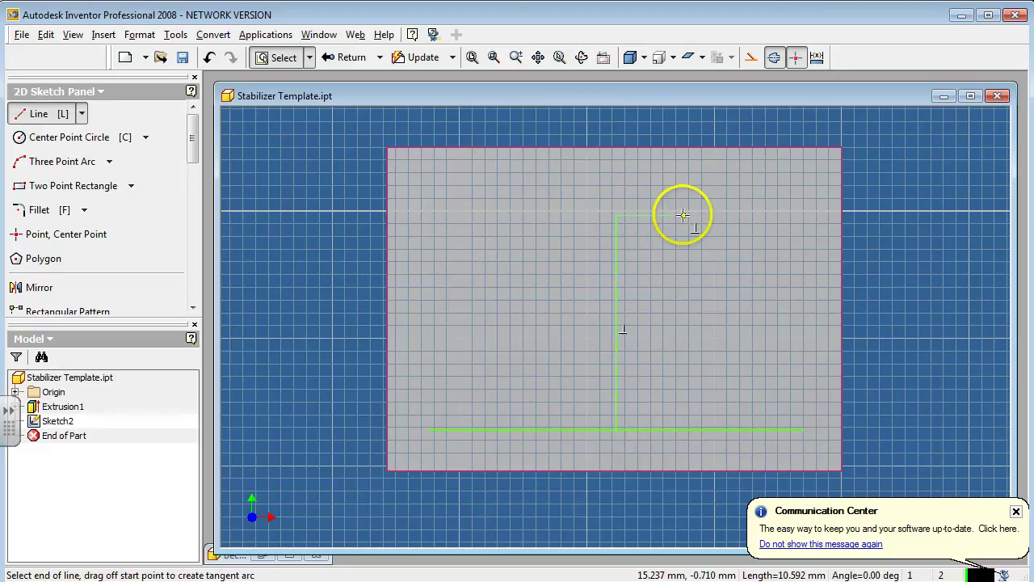
key("Escape")
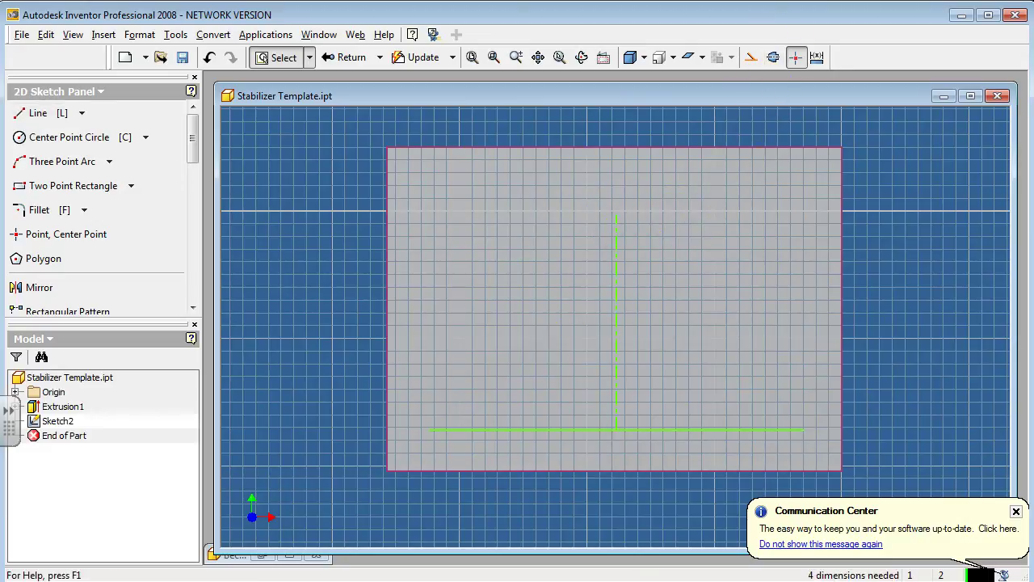
key("alt+Tab")
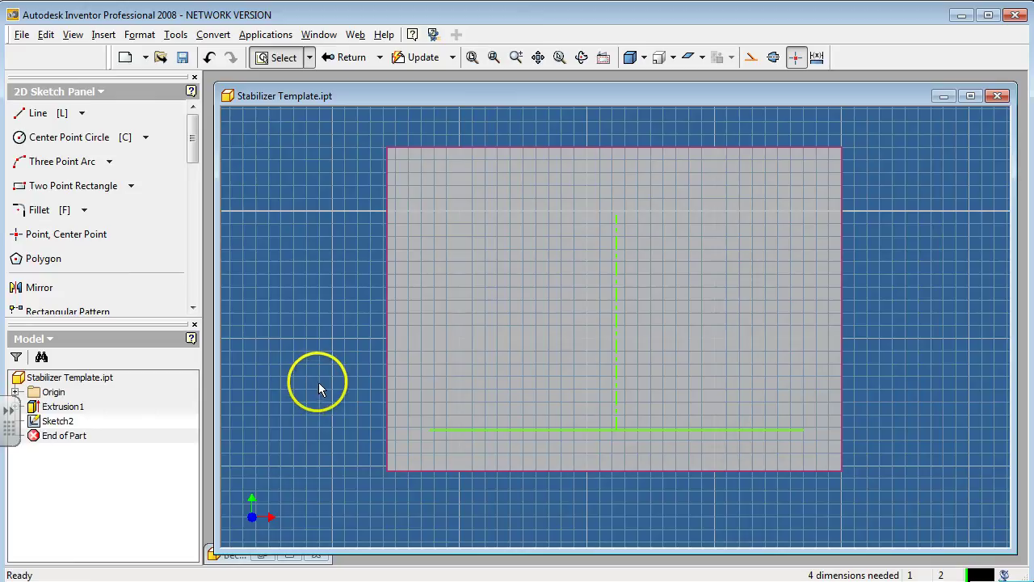
Dimension the horizontal base line to 60 mm.
key("d")
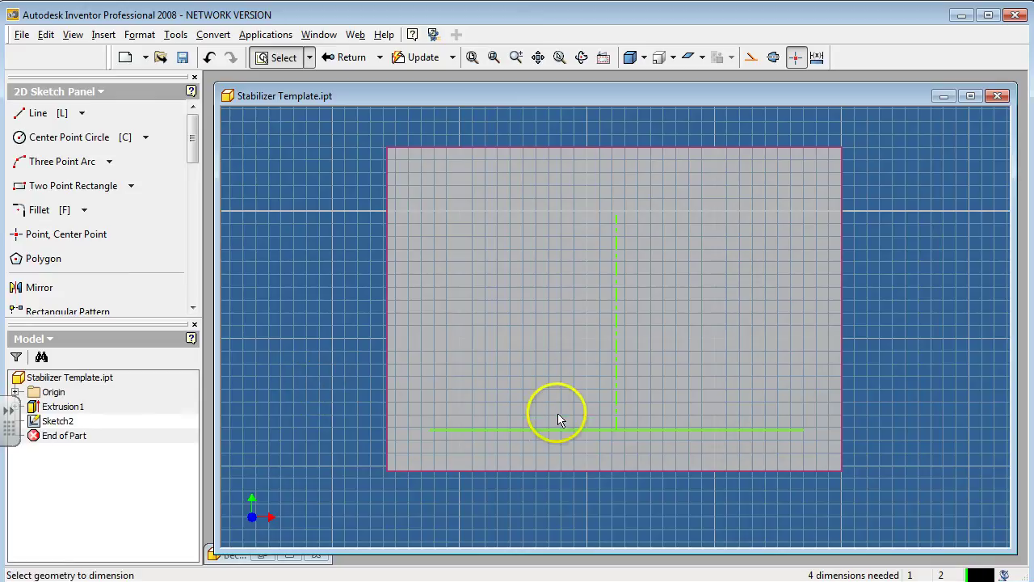
left_click(557, 431)
left_click(598, 445)
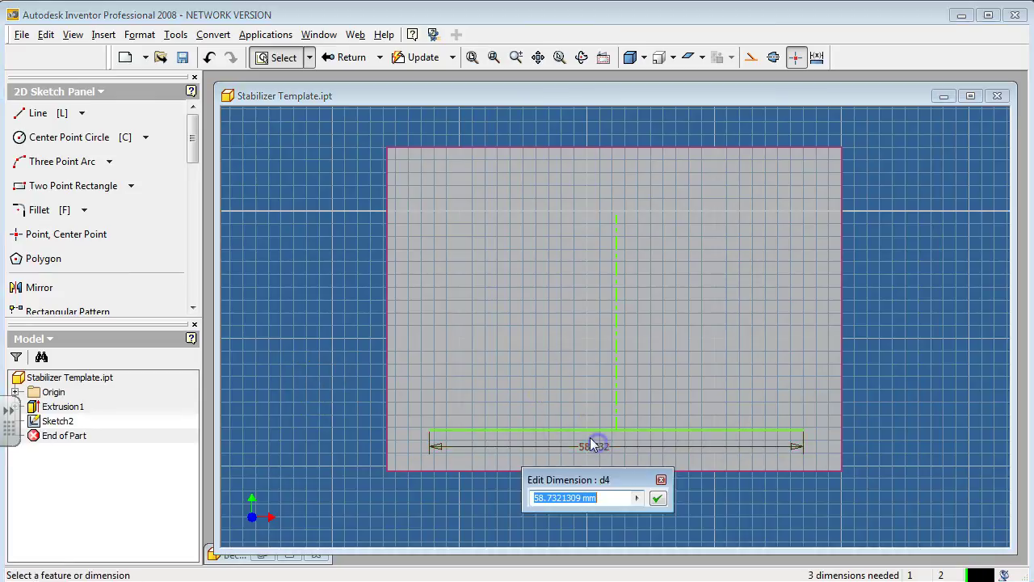
type("60")
key("Return")
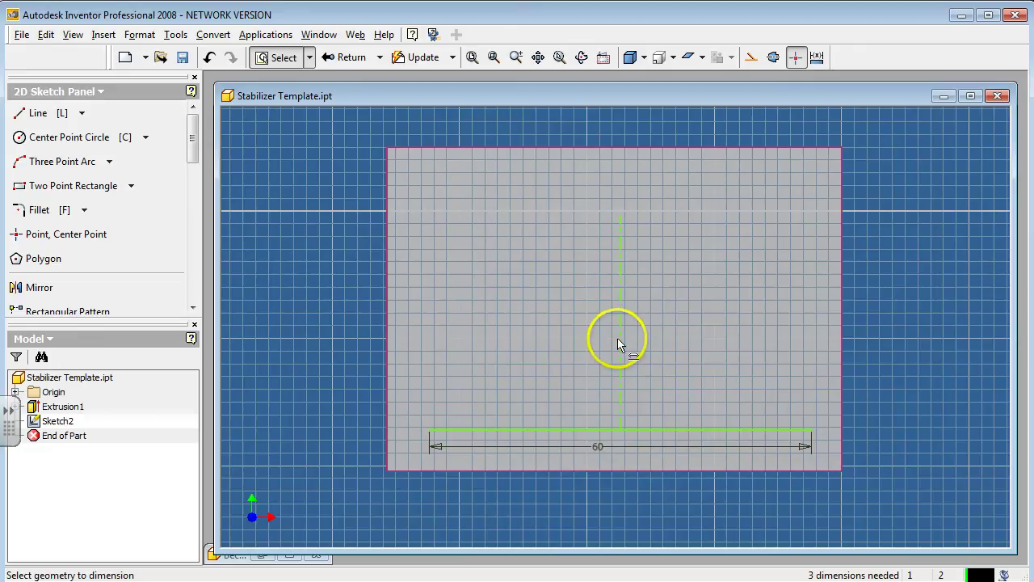
Draw a top line leftward from the centerline's top and dimension it 12 mm.
left_click(42, 117)
left_click(621, 215)
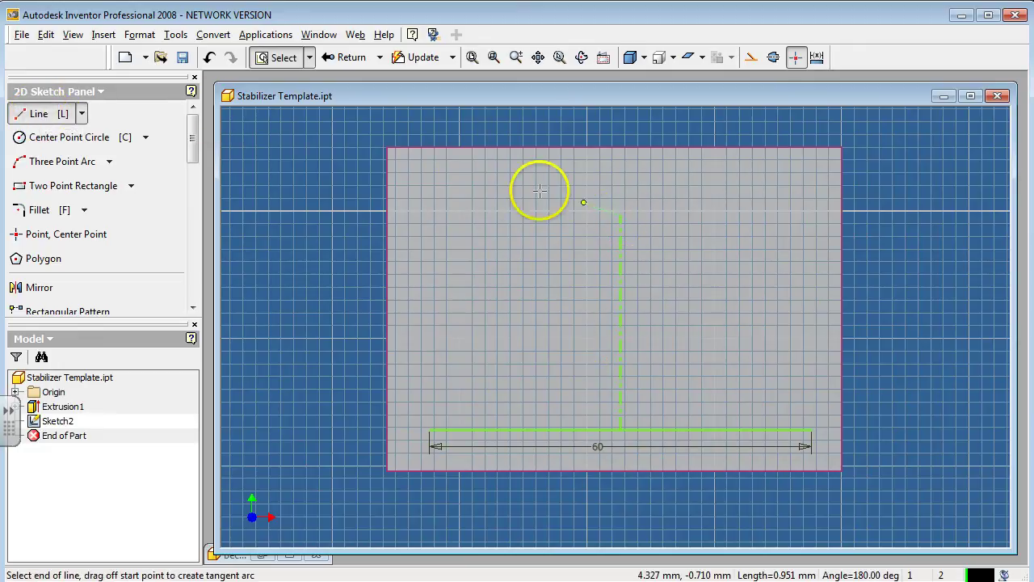
left_click(504, 214)
key("d")
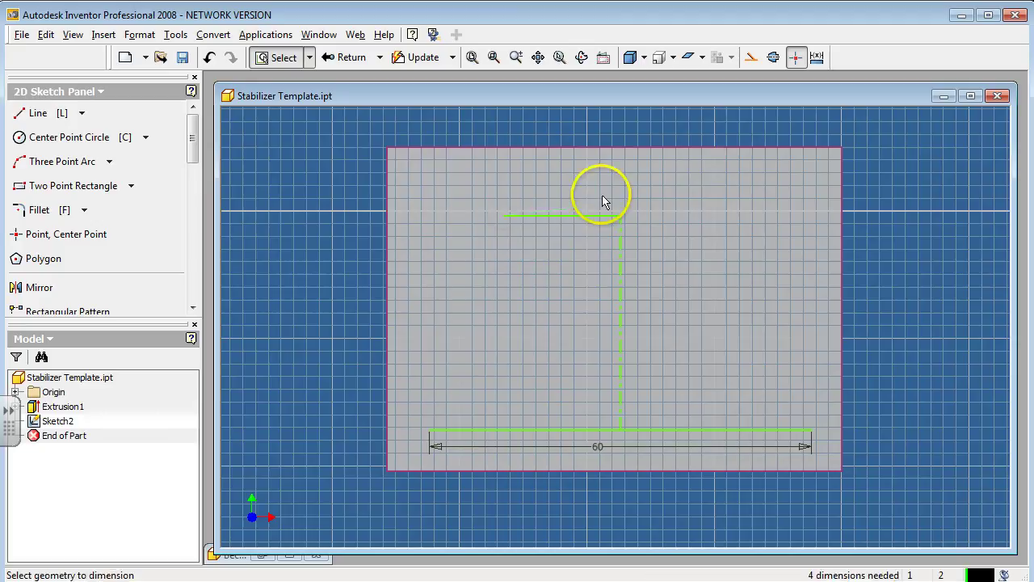
left_click(577, 215)
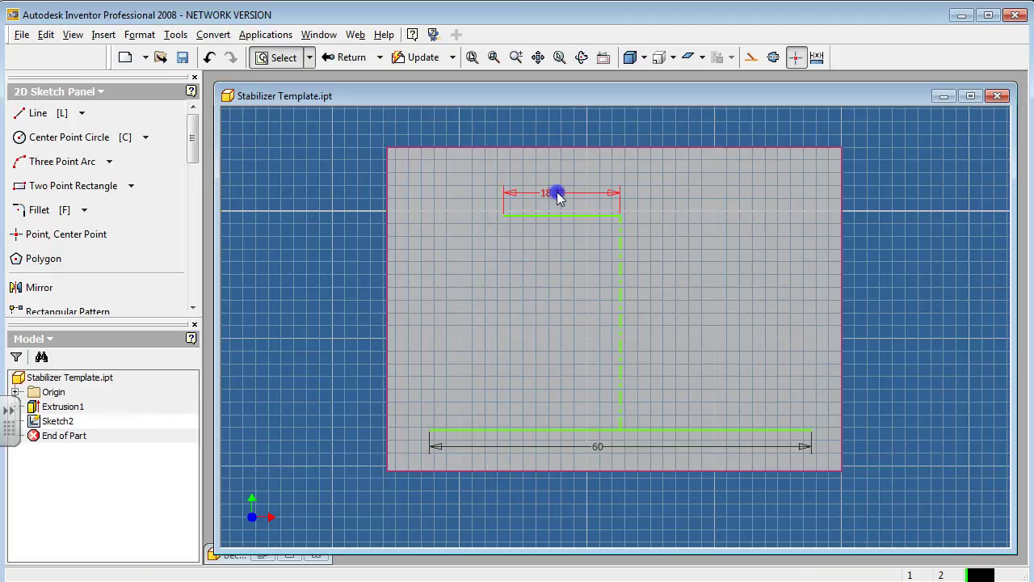
left_click(555, 194)
type("12")
key("Return")
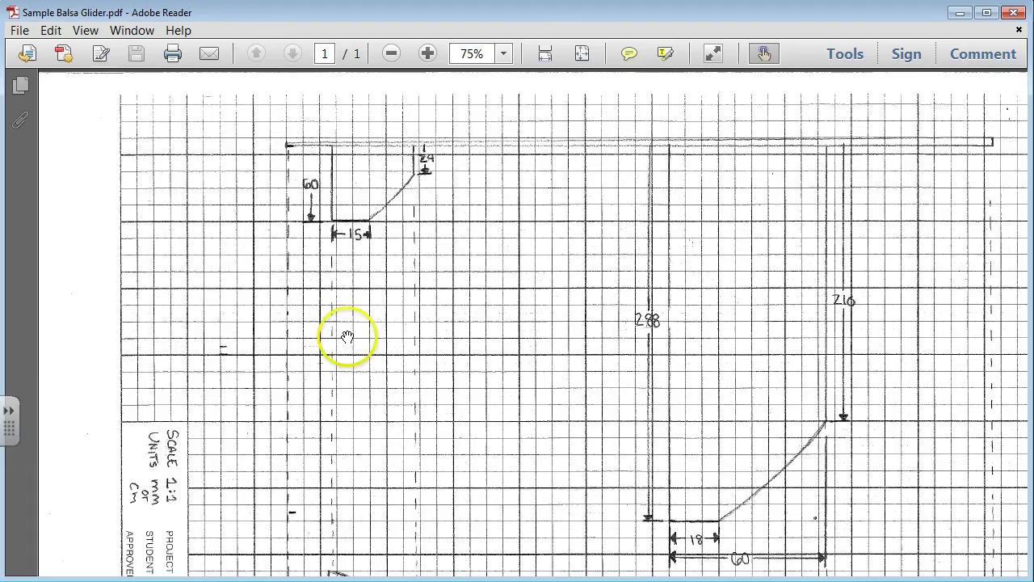
Scroll down the glider plan to read the tail fin's 18 and 60 mm dimensions.
scroll(347, 341, "down", 2)
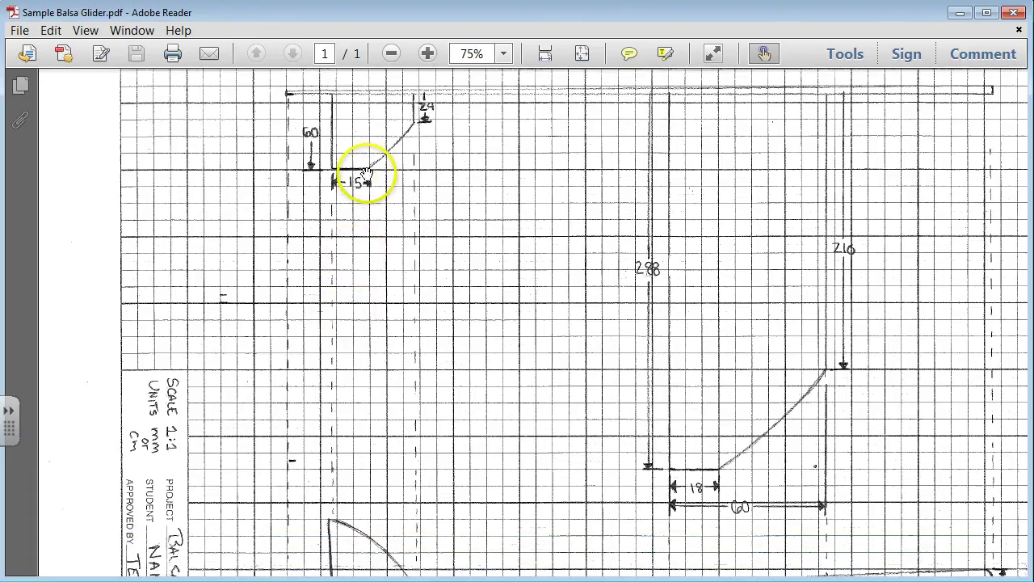
scroll(362, 180, "down", 5)
scroll(364, 324, "down", 1)
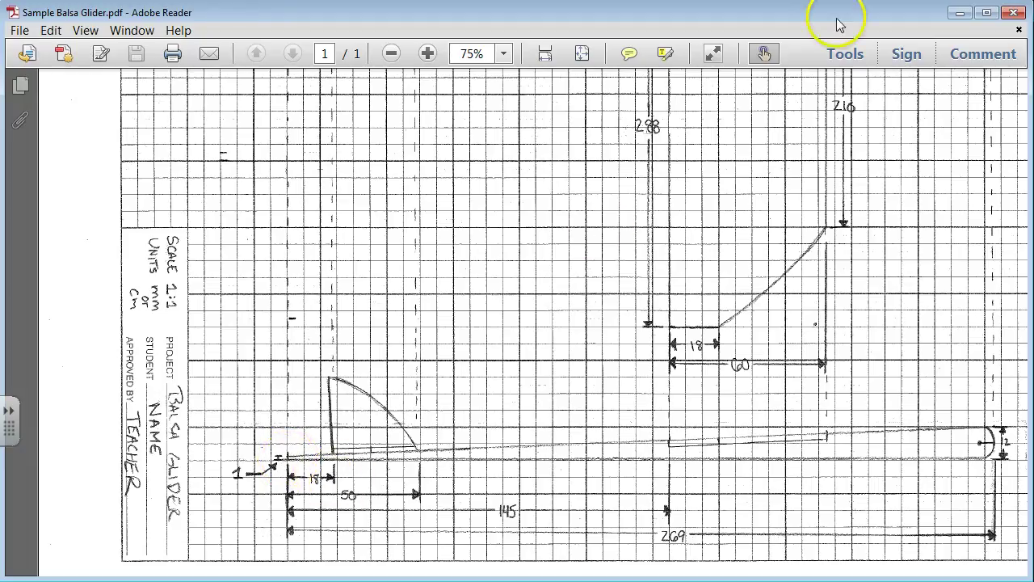
Dimension the vertical centerline to 32 mm.
left_click(960, 16)
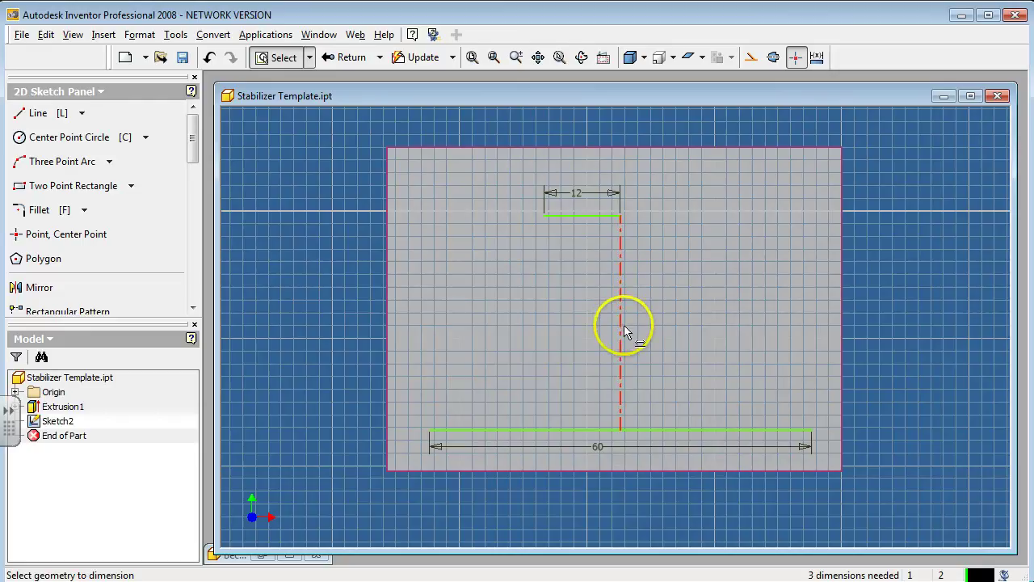
left_click(621, 327)
left_click(651, 302)
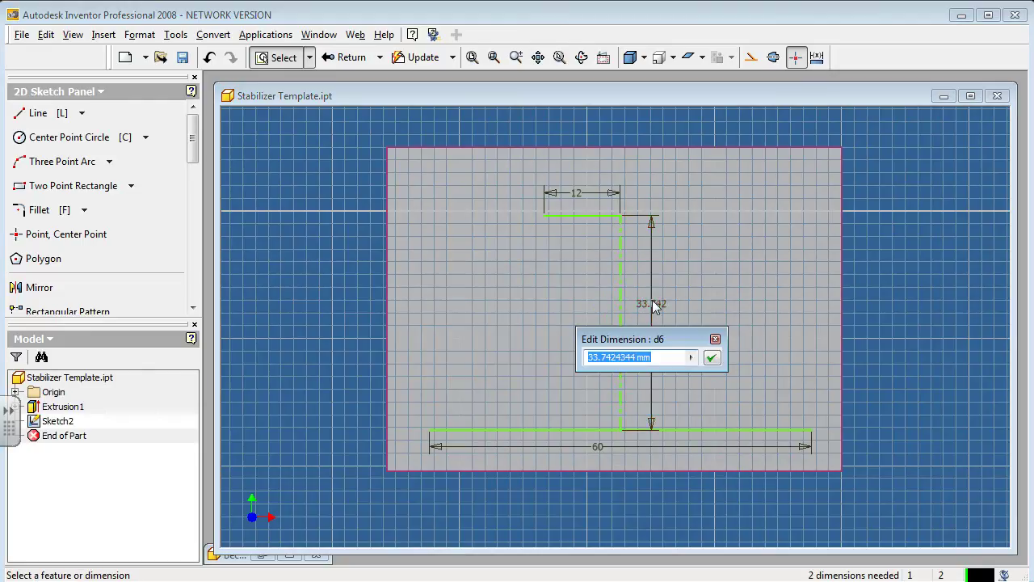
type("32")
key("Return")
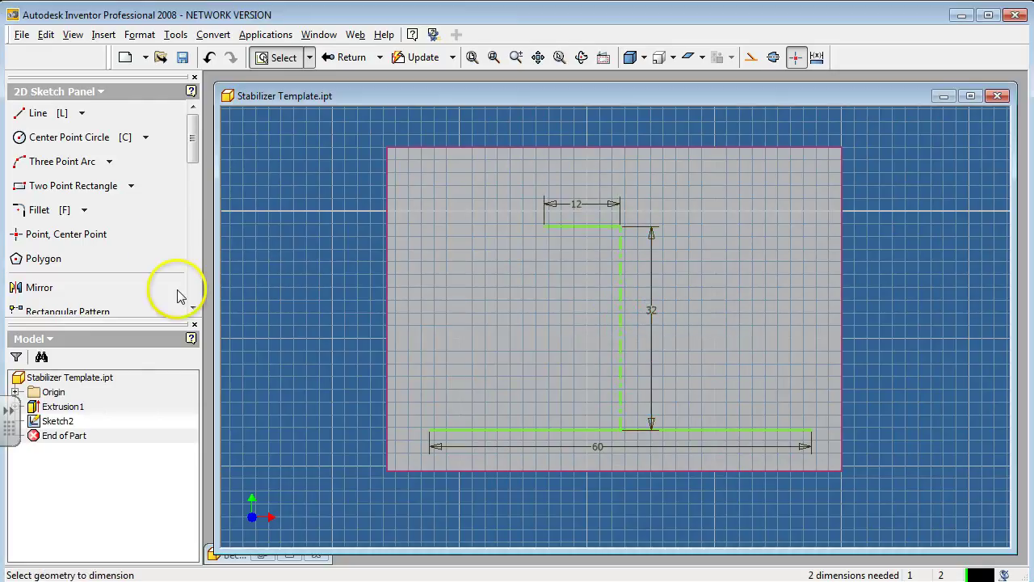
Scroll back up the glider plan to recheck the tail dimensions.
key("alt+Tab")
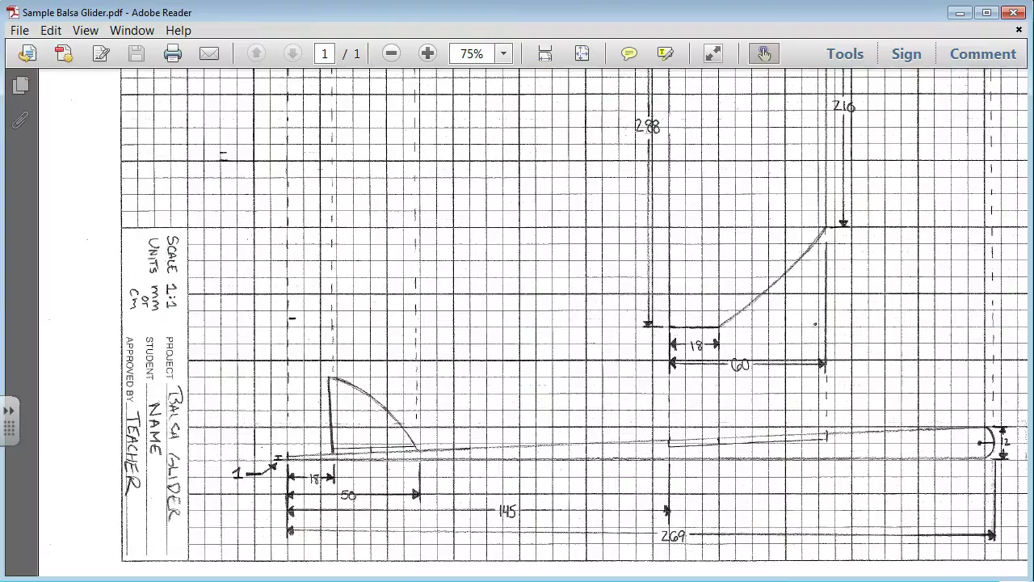
scroll(392, 491, "up", 2)
scroll(392, 491, "up", 1)
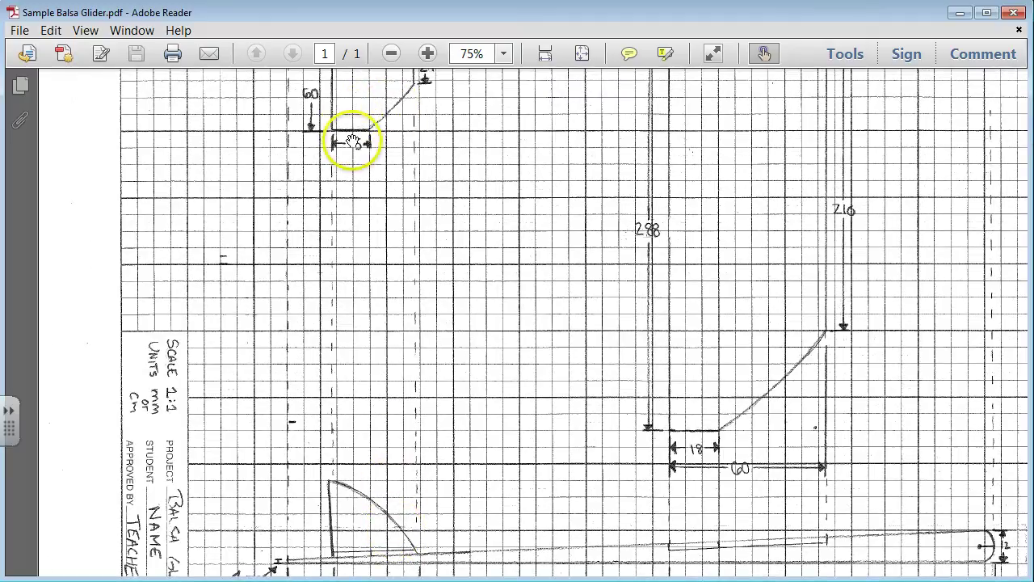
left_click(958, 14)
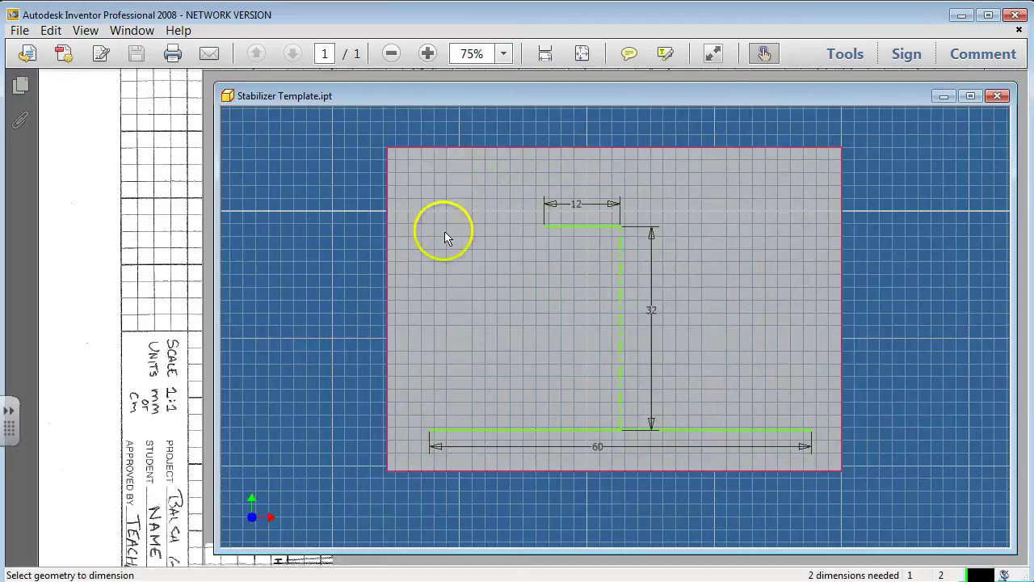
Draw a vertical line up from the base line's left end and dimension it 15 mm.
left_click(32, 115)
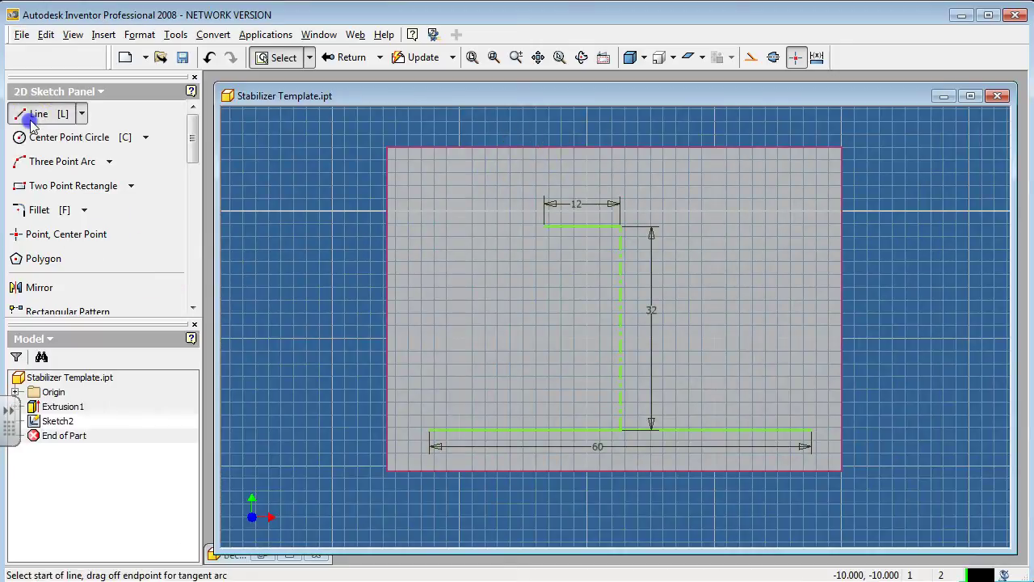
left_click(429, 429)
left_click(431, 354)
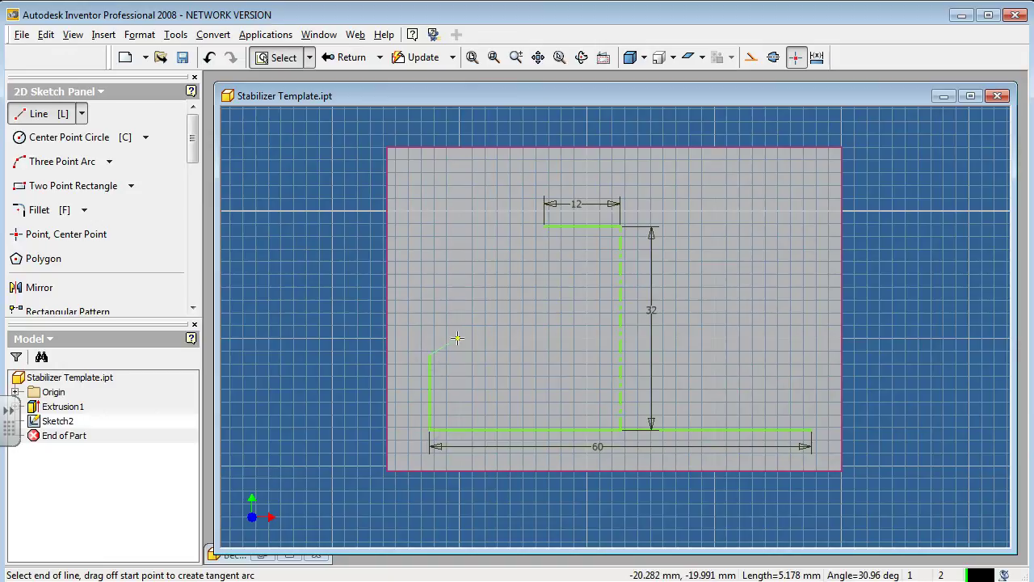
key("d")
left_click(427, 386)
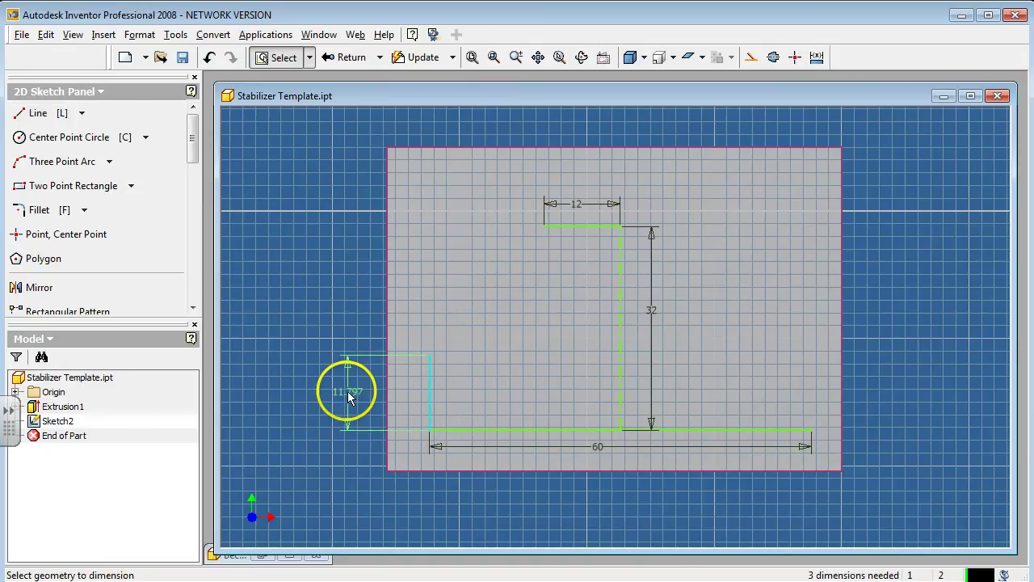
left_click(352, 389)
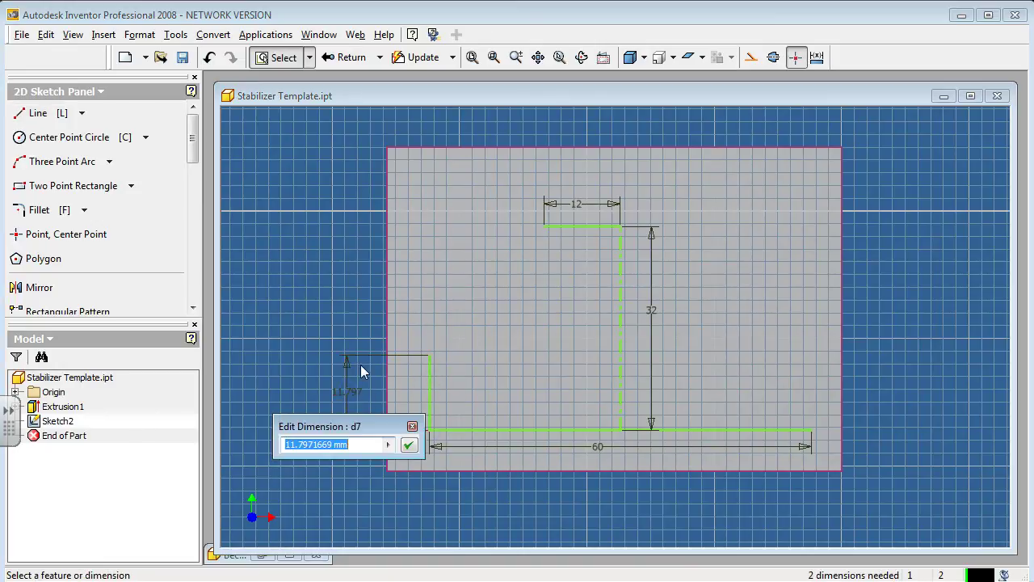
type("15")
key("Return")
left_click(361, 417)
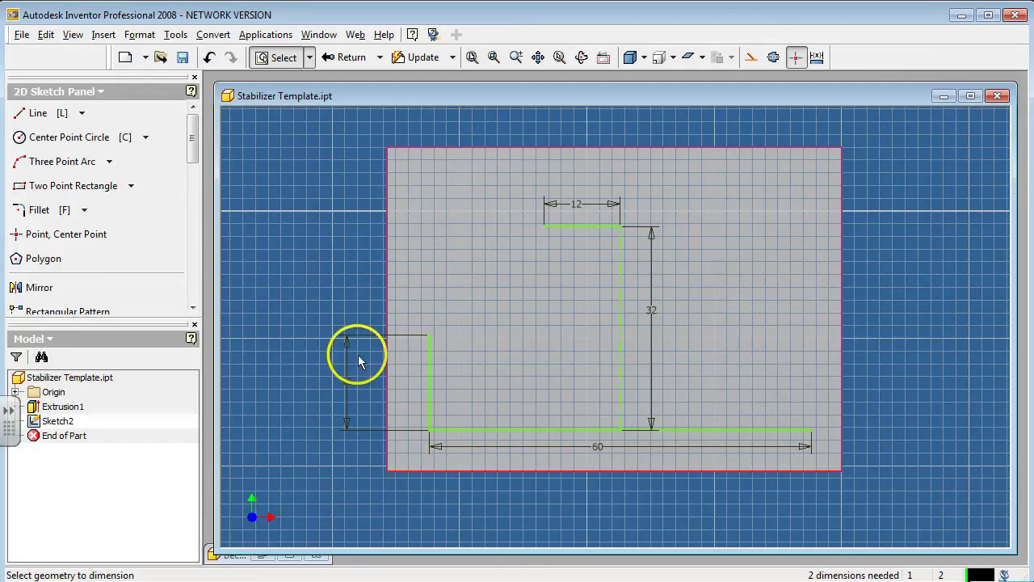
Draw a three-point arc from the 15 mm line's top to the 12 mm line, radius 20.057.
left_click(44, 163)
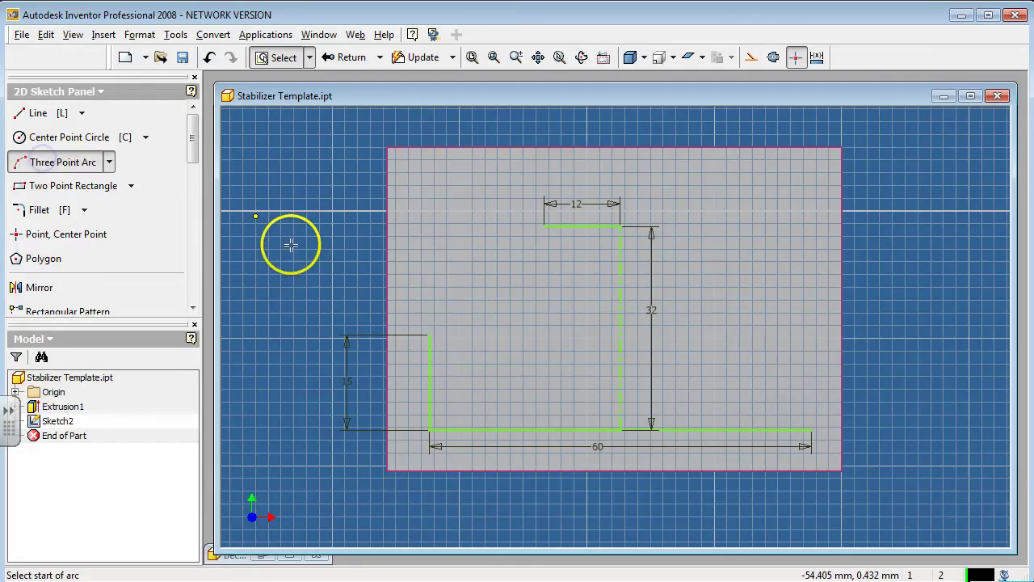
left_click(430, 334)
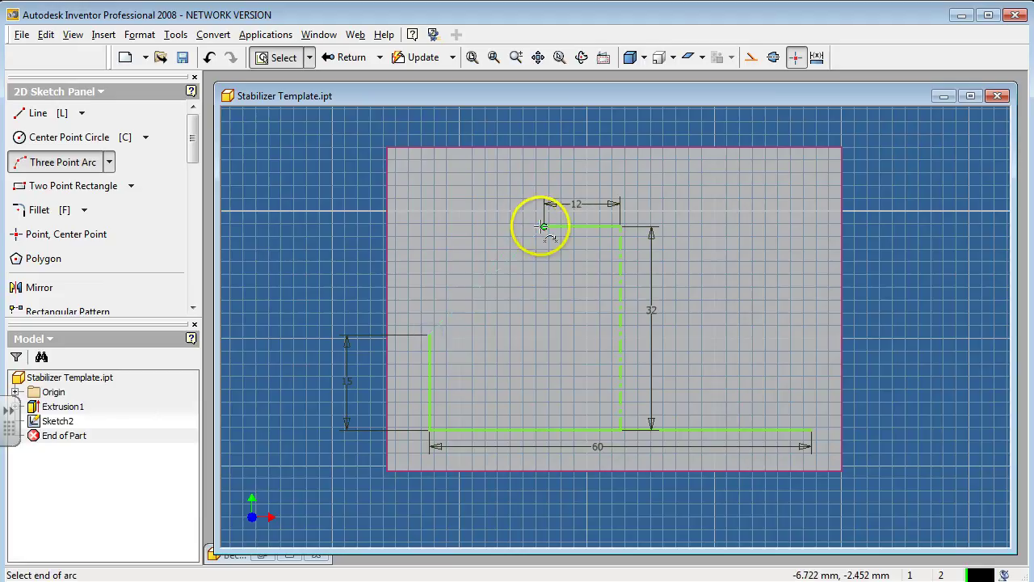
left_click(541, 227)
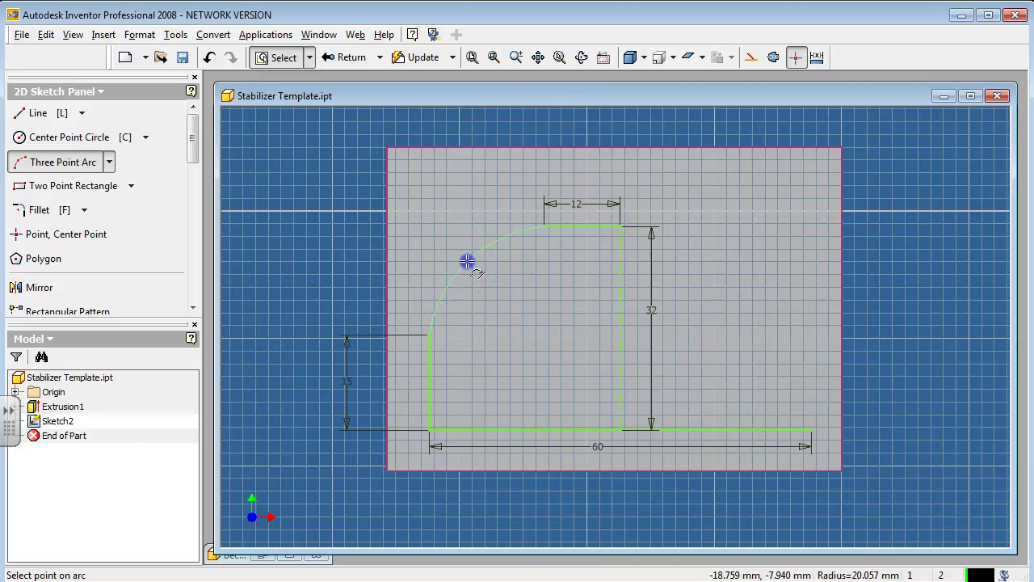
left_click(467, 261)
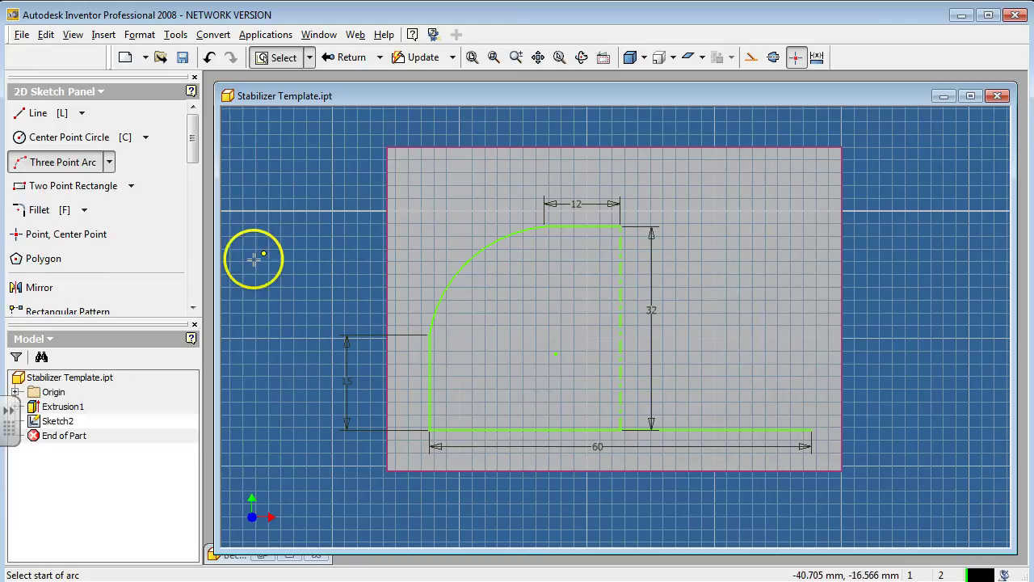
key("d")
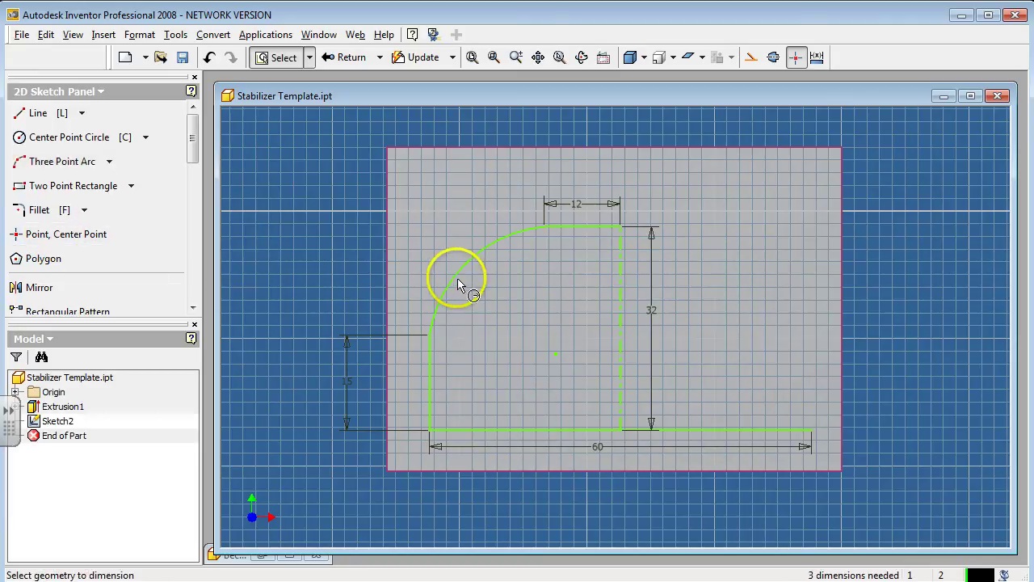
left_click(457, 280)
left_click(530, 289)
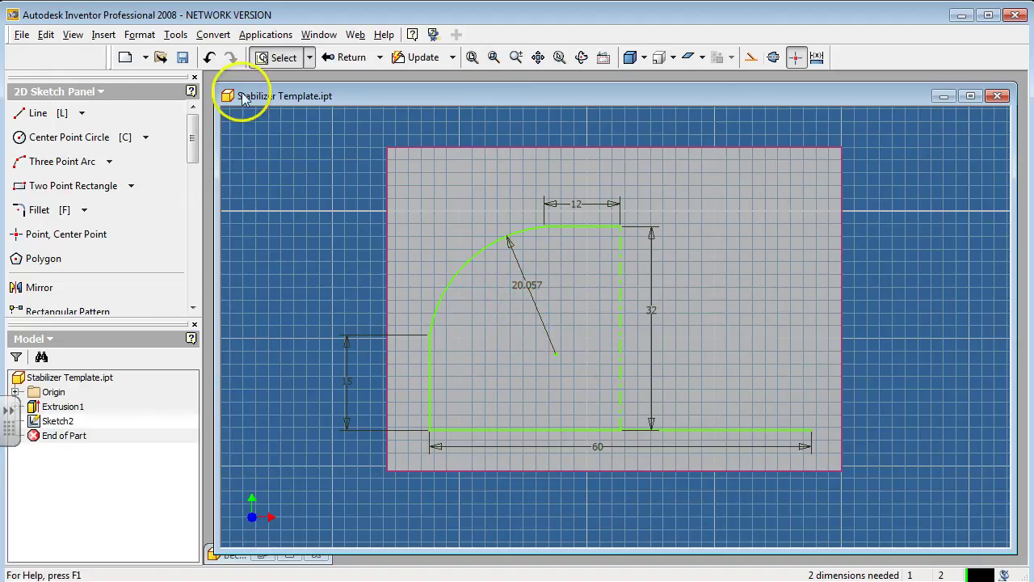
Mirror the 12 mm top line, arc and 15 mm line across the dashed centerline.
left_click(32, 287)
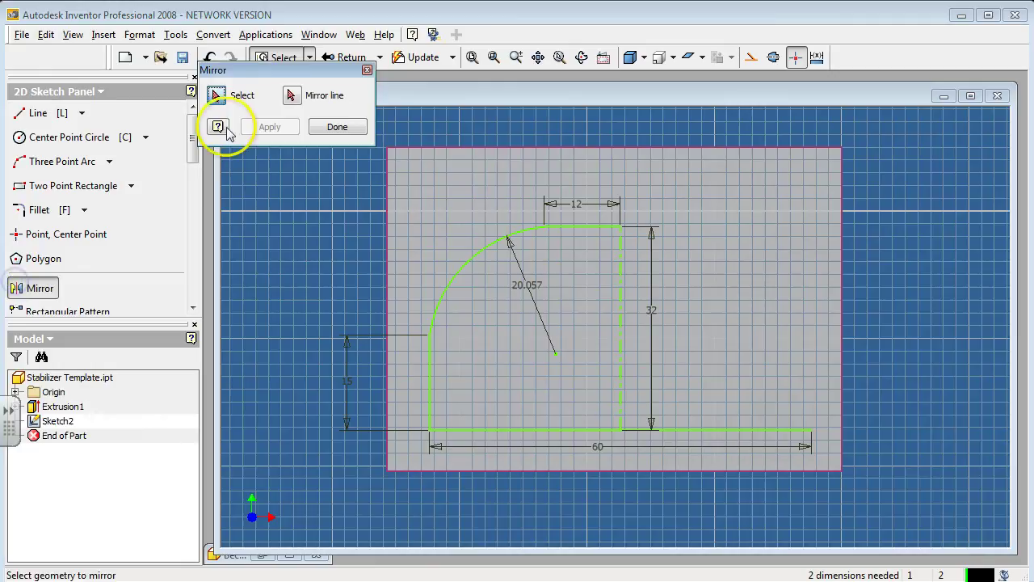
left_click(292, 97)
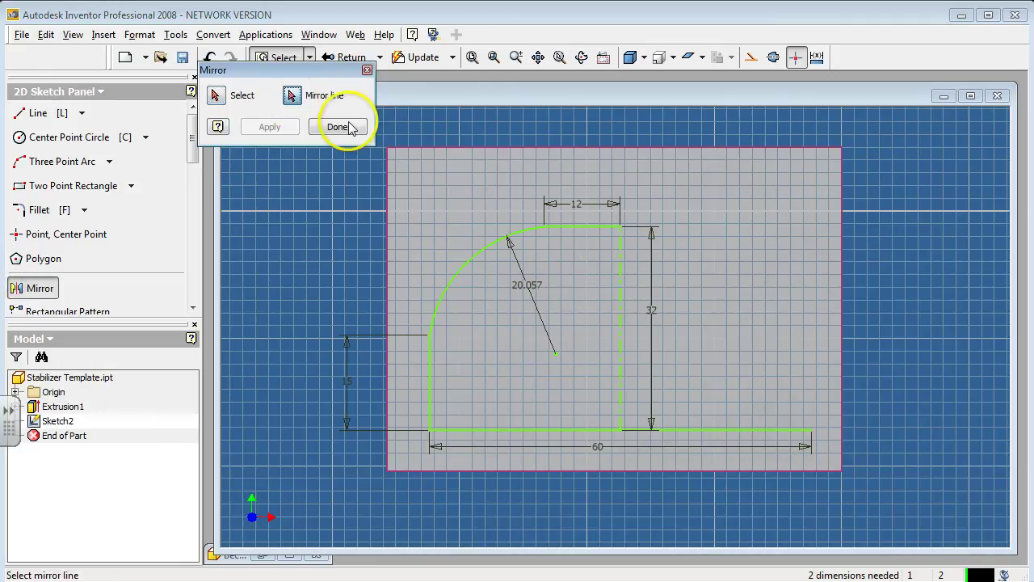
left_click(621, 327)
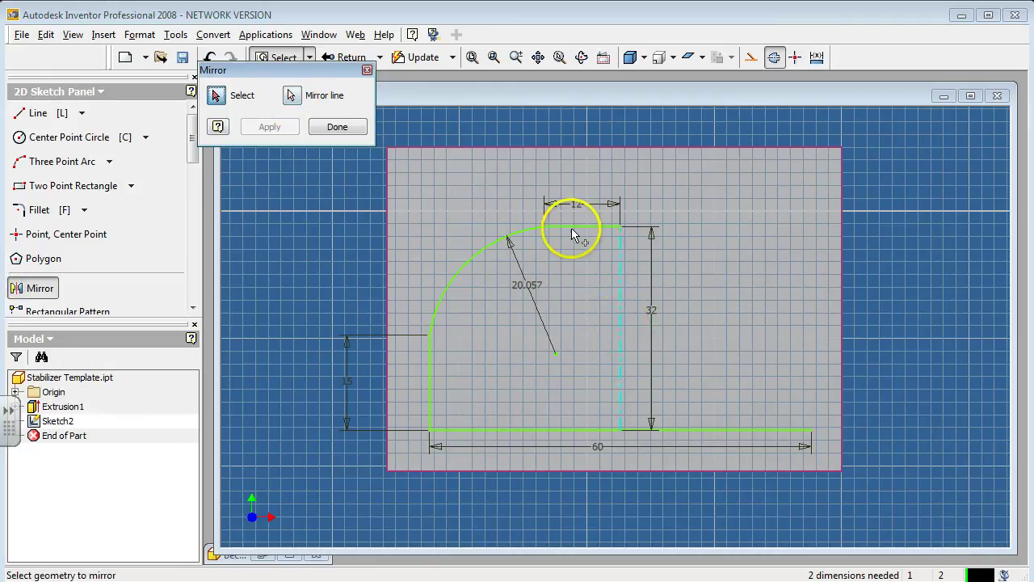
left_click(573, 226)
left_click(477, 256)
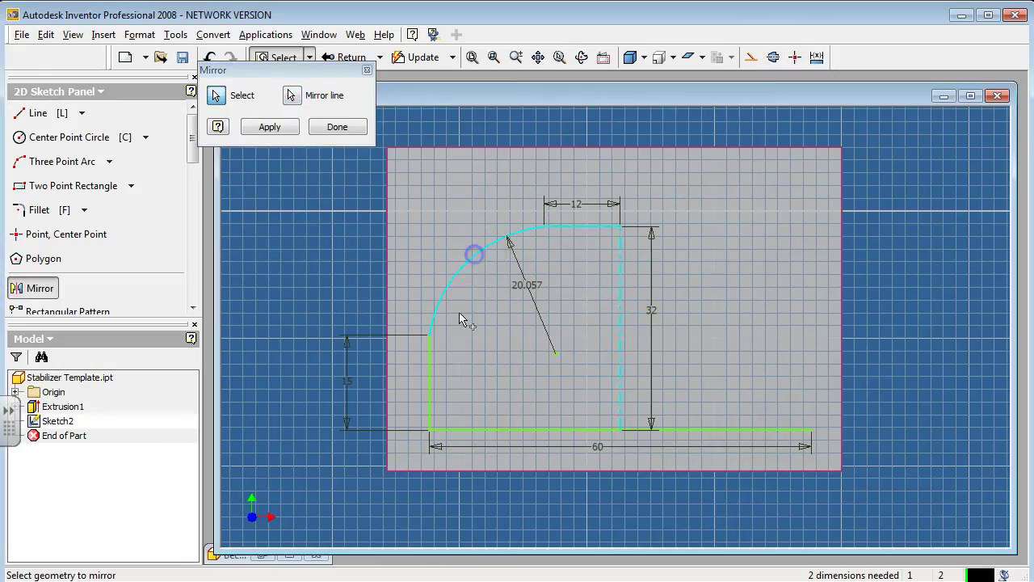
left_click(425, 377)
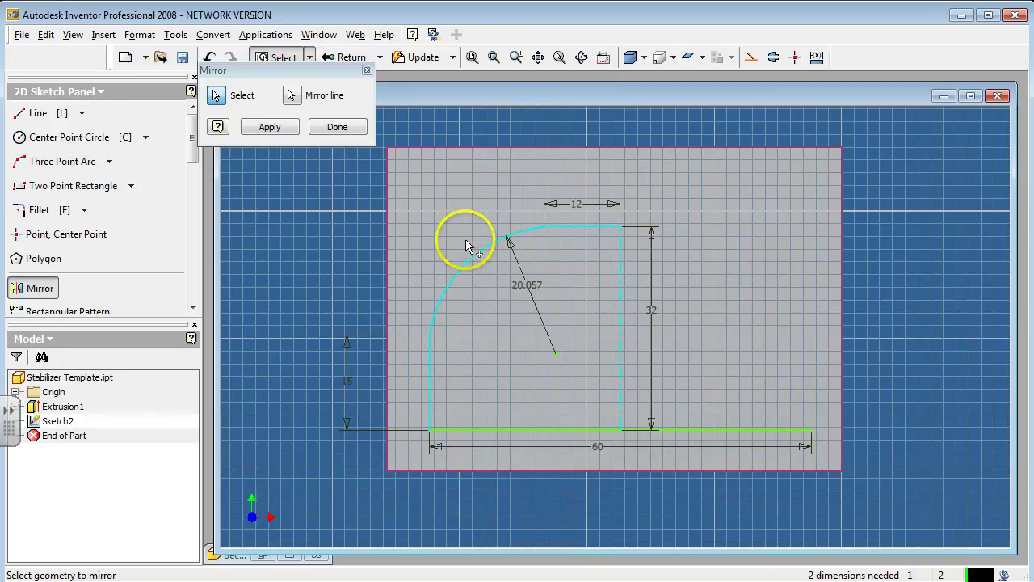
left_click(278, 131)
left_click(340, 127)
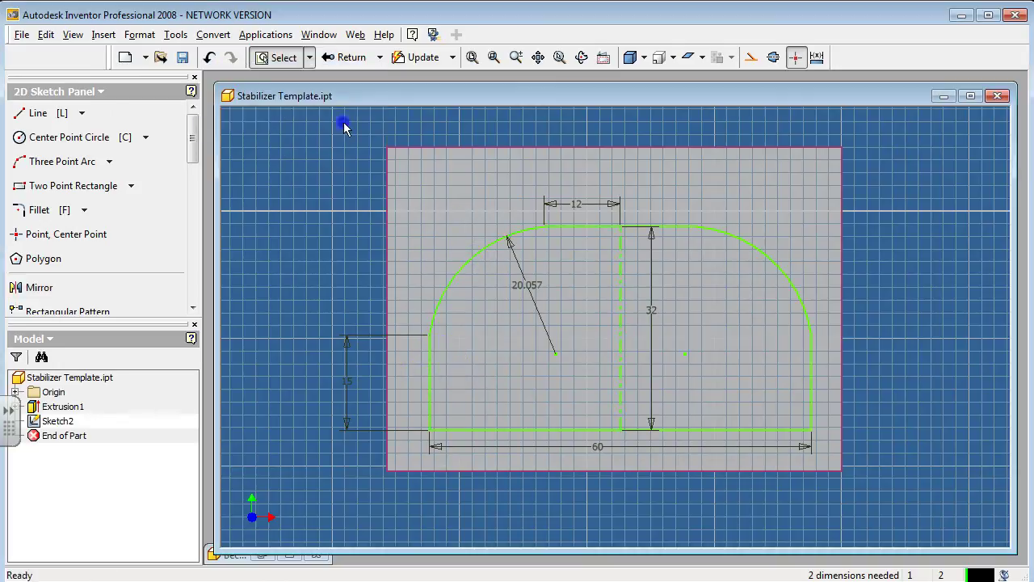
Finish the sketch and extrude-cut the region outside the outline with All extents.
left_click(351, 63)
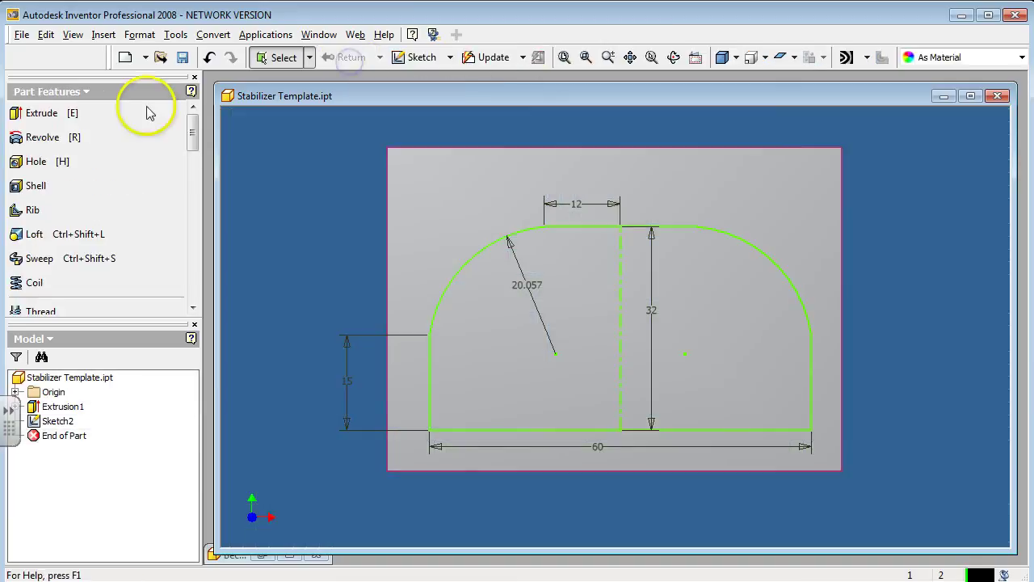
left_click(40, 113)
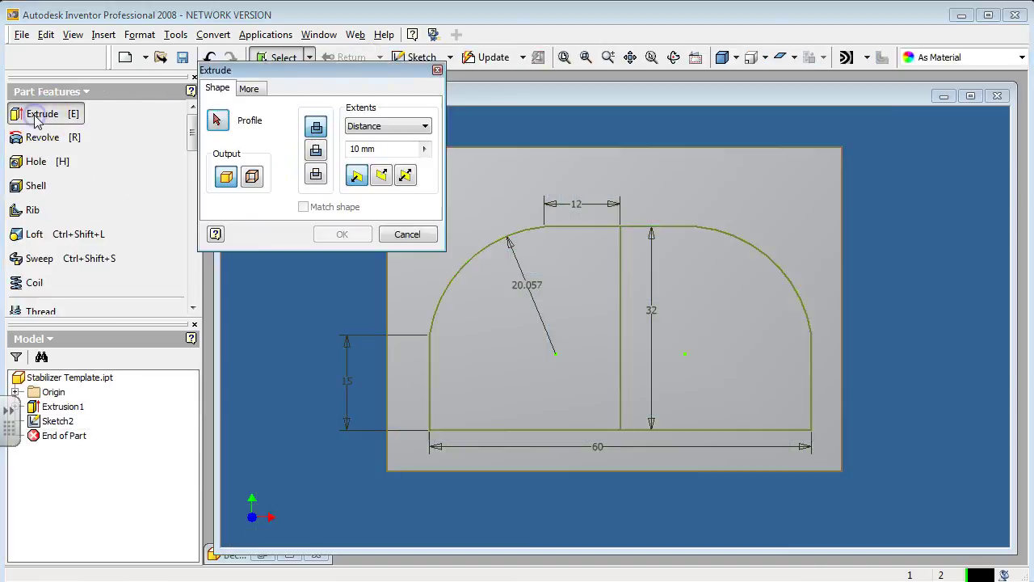
left_click(455, 240)
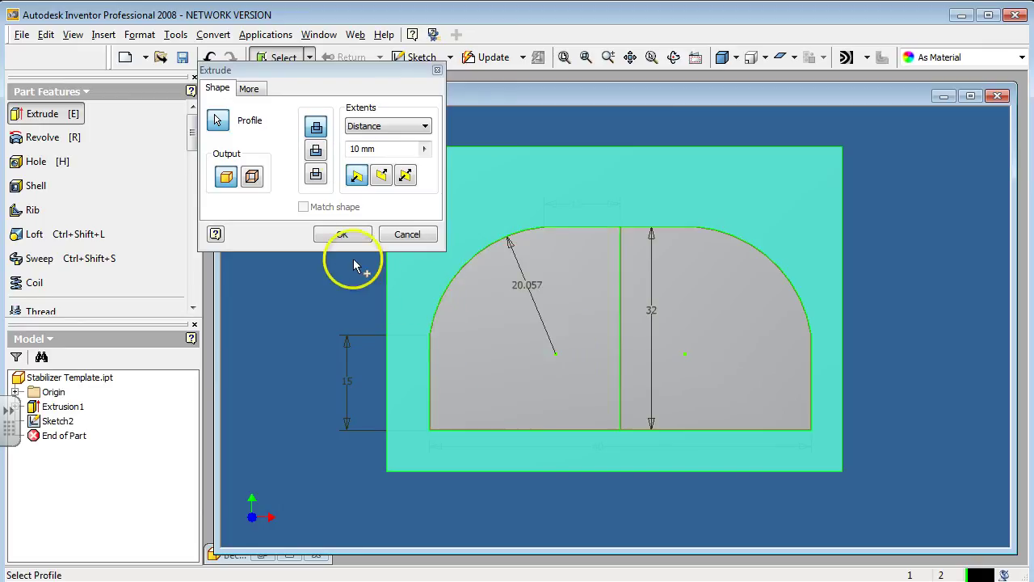
left_click(316, 151)
left_click(357, 126)
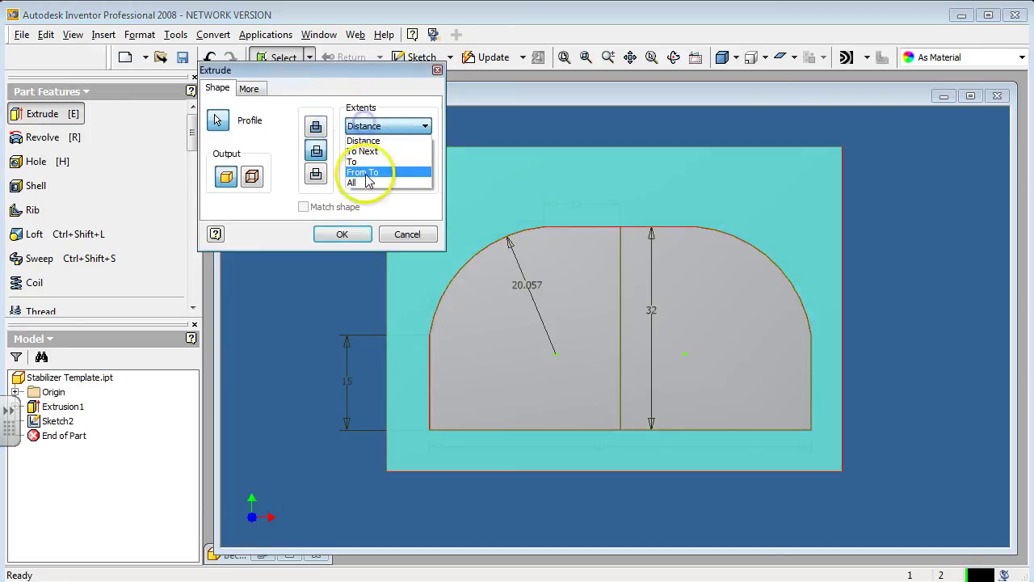
left_click(363, 180)
left_click(344, 235)
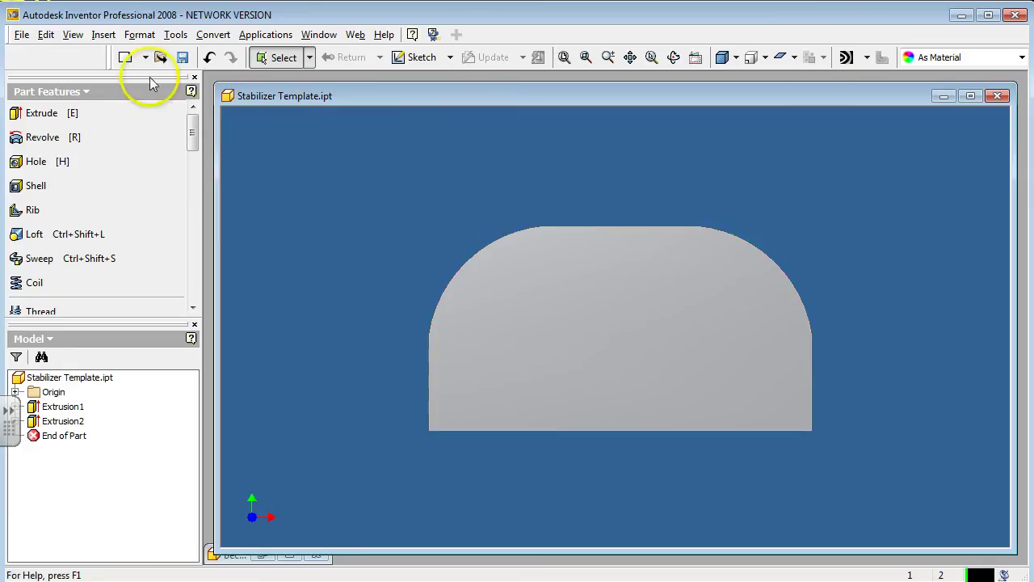
In a new sketch on the part face, draw a vertical line from top to bottom edge at the middle.
left_click(421, 57)
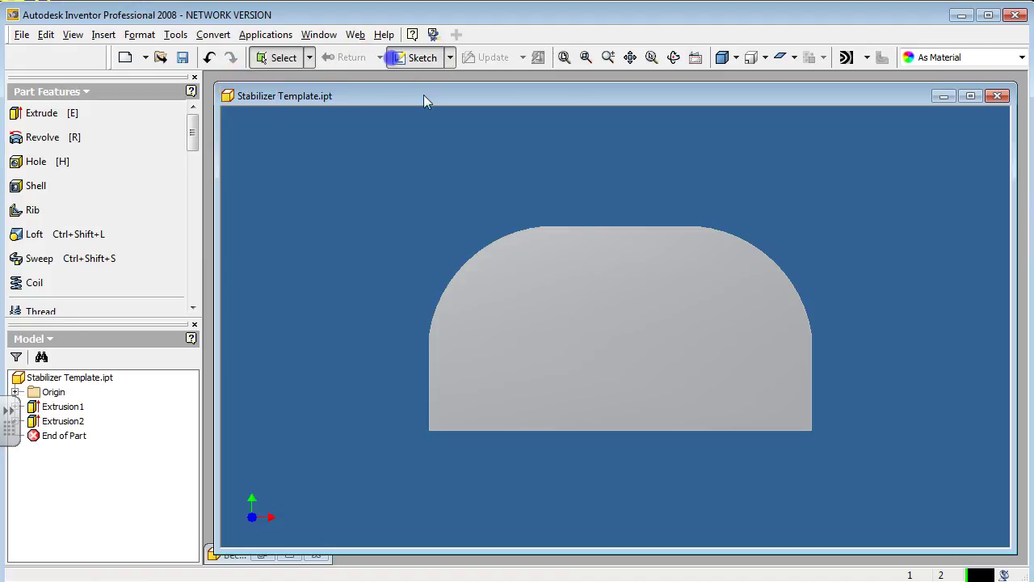
left_click(577, 250)
left_click(46, 113)
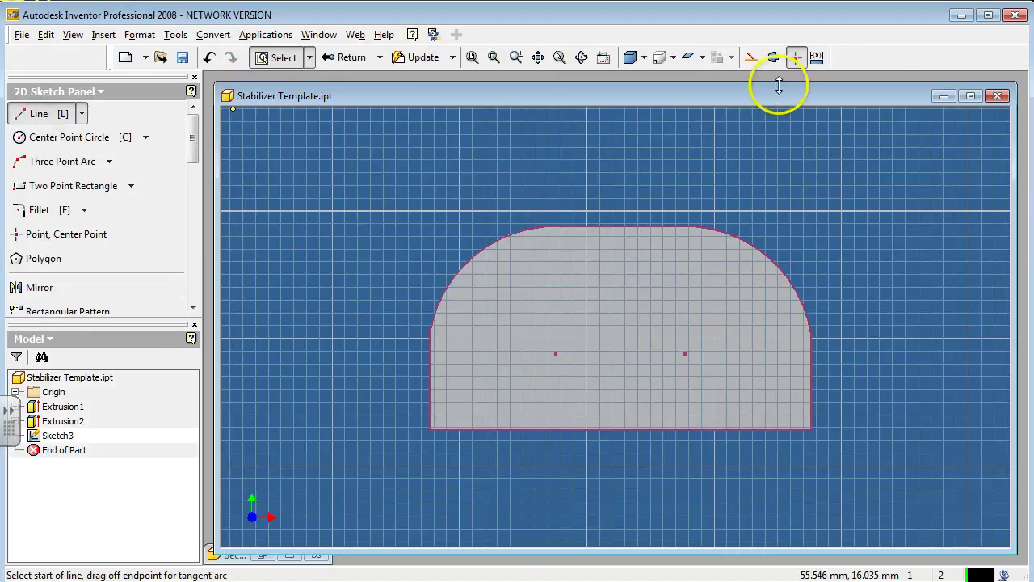
left_click_drag(619, 224, 619, 428)
left_click(618, 428)
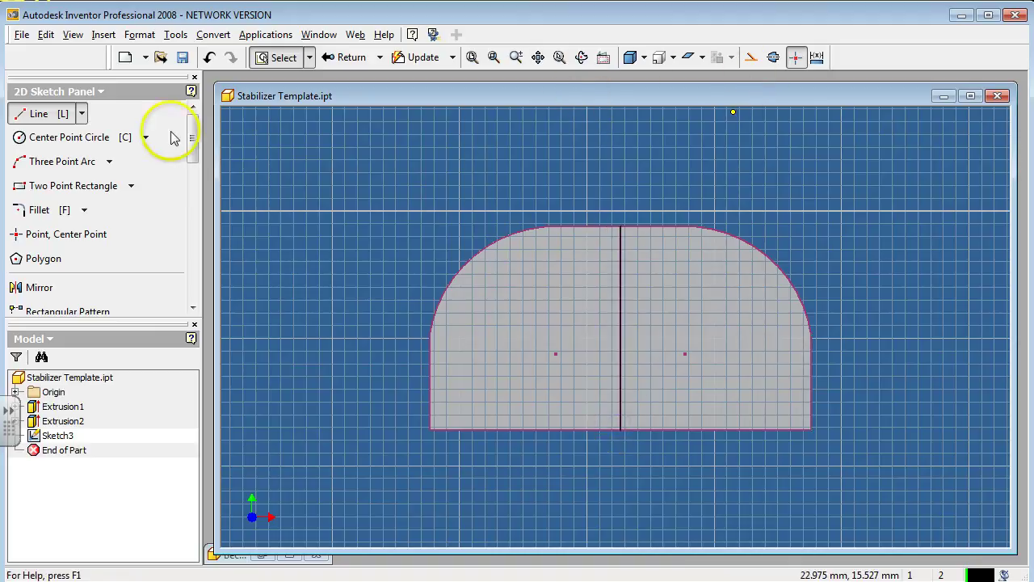
left_click(347, 56)
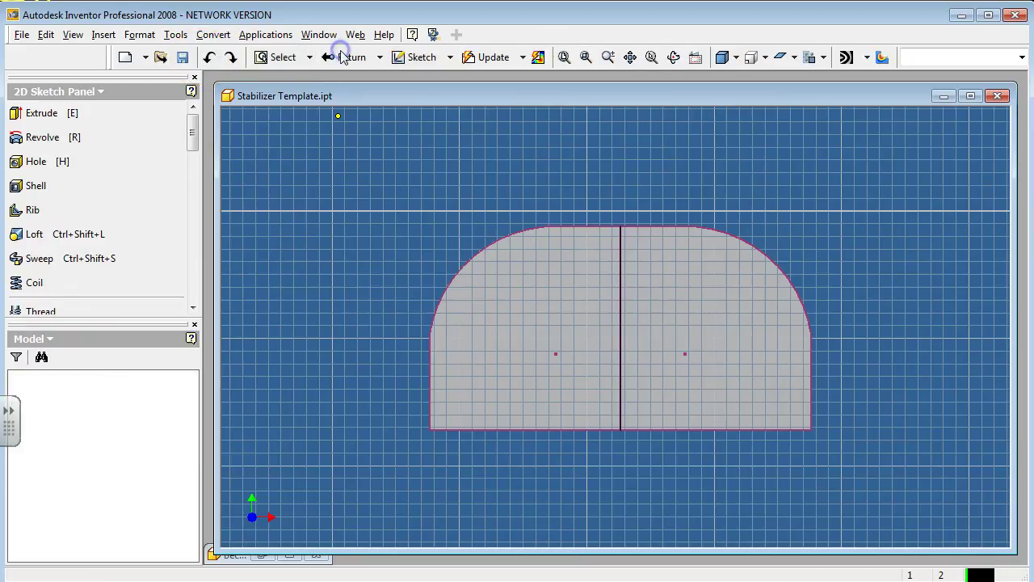
Apply the Wood (Ash) colour style to the part.
left_click(1021, 57)
scroll(929, 483, "down", 20)
scroll(929, 445, "down", 12)
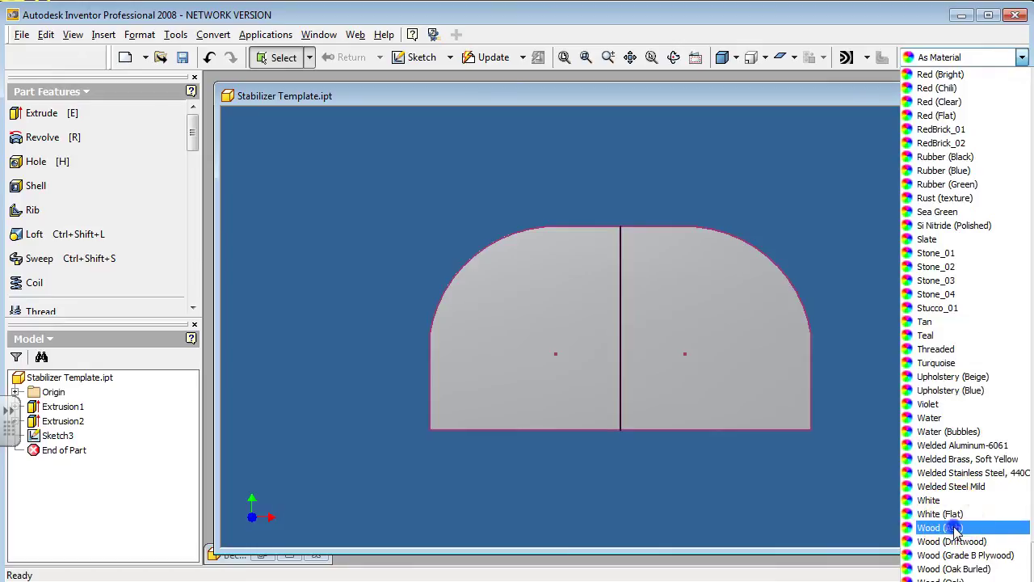
left_click(953, 527)
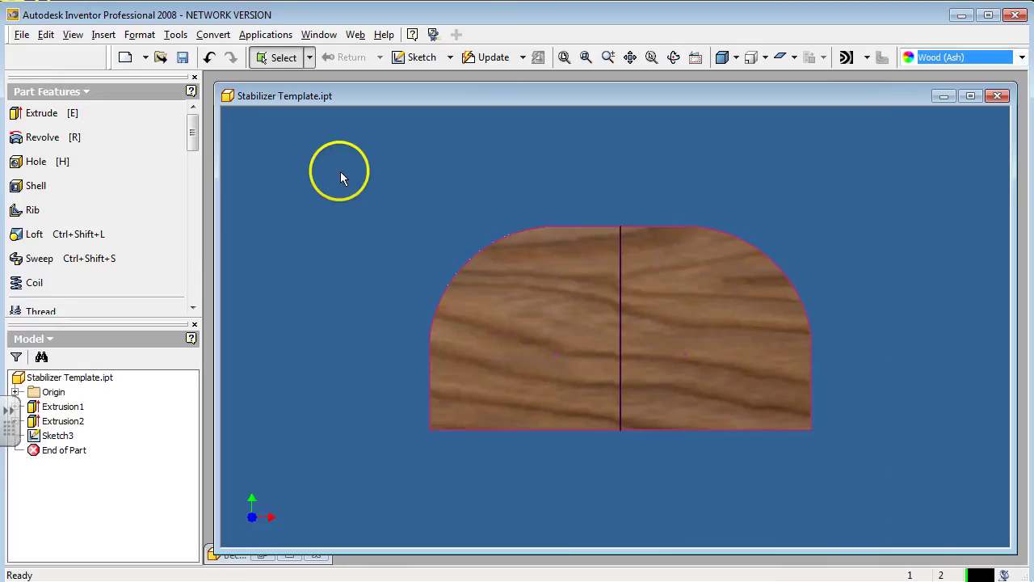
Save the part as Bechtel H Stabilizer in the Bechtel Glider Parts folder.
left_click(22, 34)
left_click(36, 155)
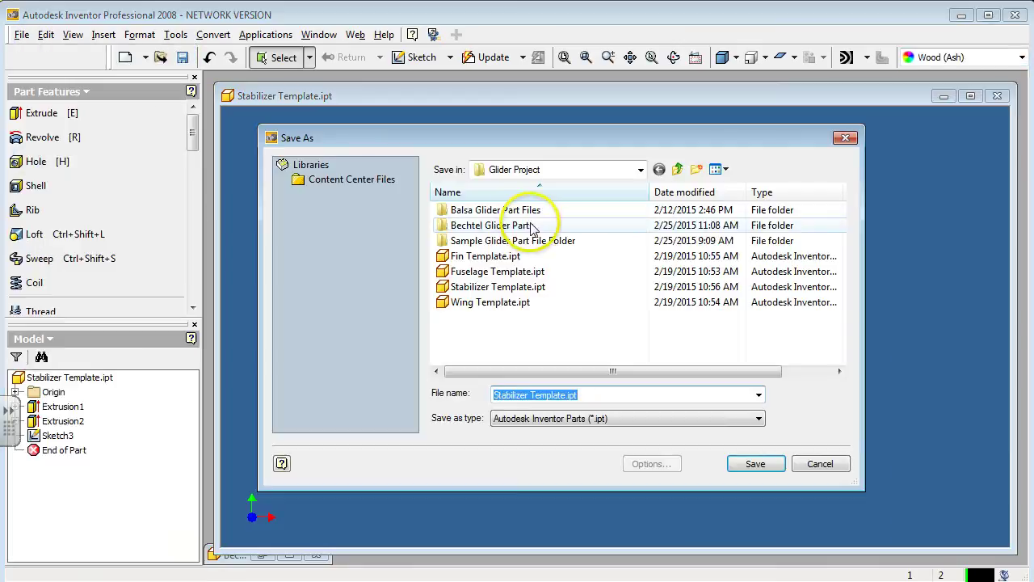
double_click(527, 227)
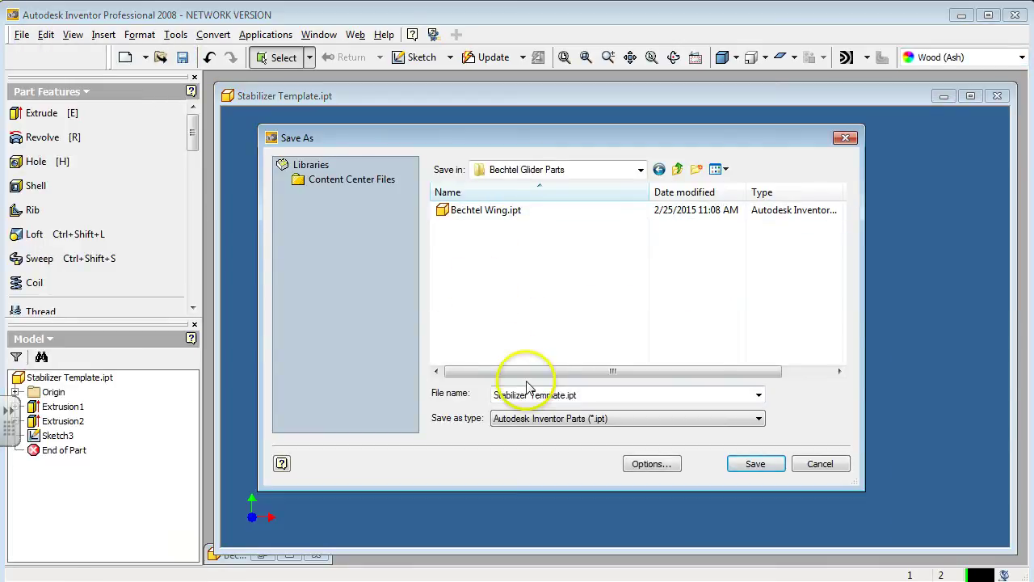
left_click_drag(593, 390, 357, 388)
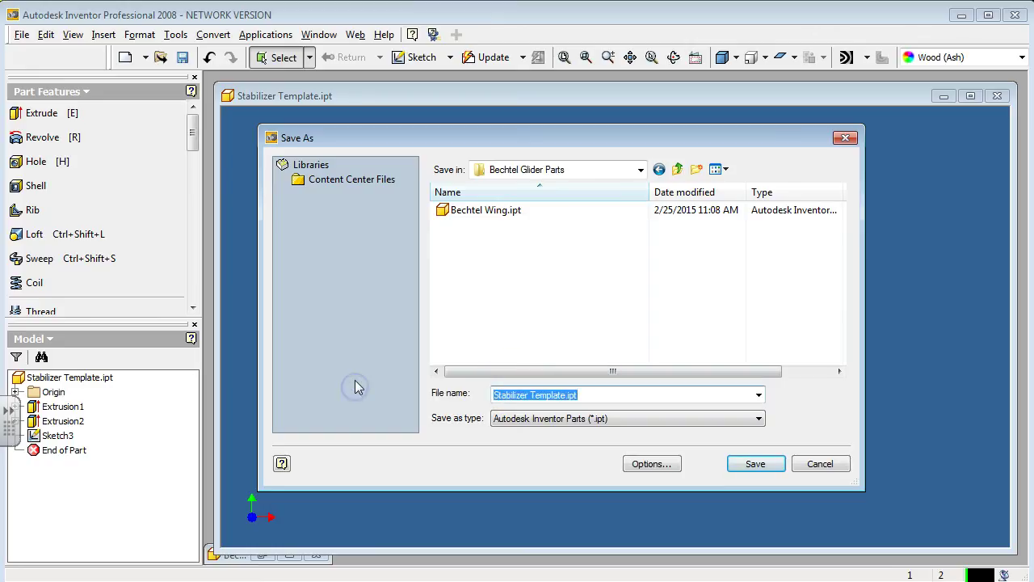
type("Bechtel ")
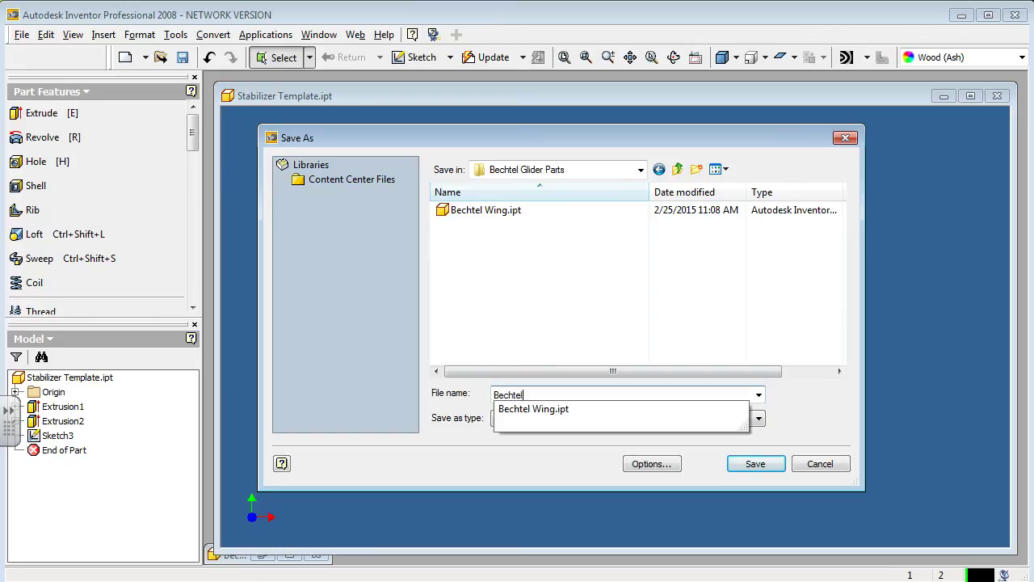
type("H Stabilizer")
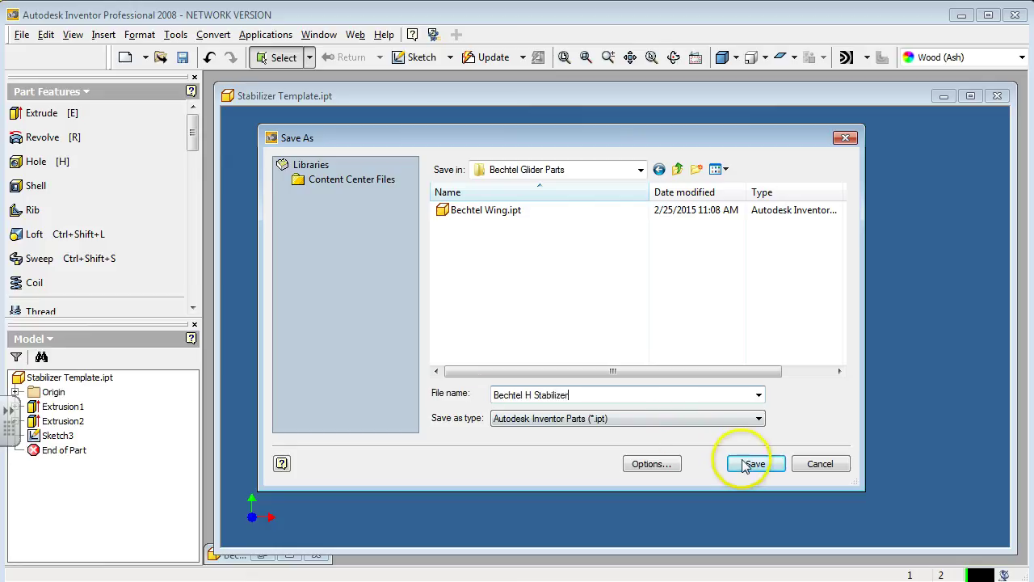
left_click(751, 463)
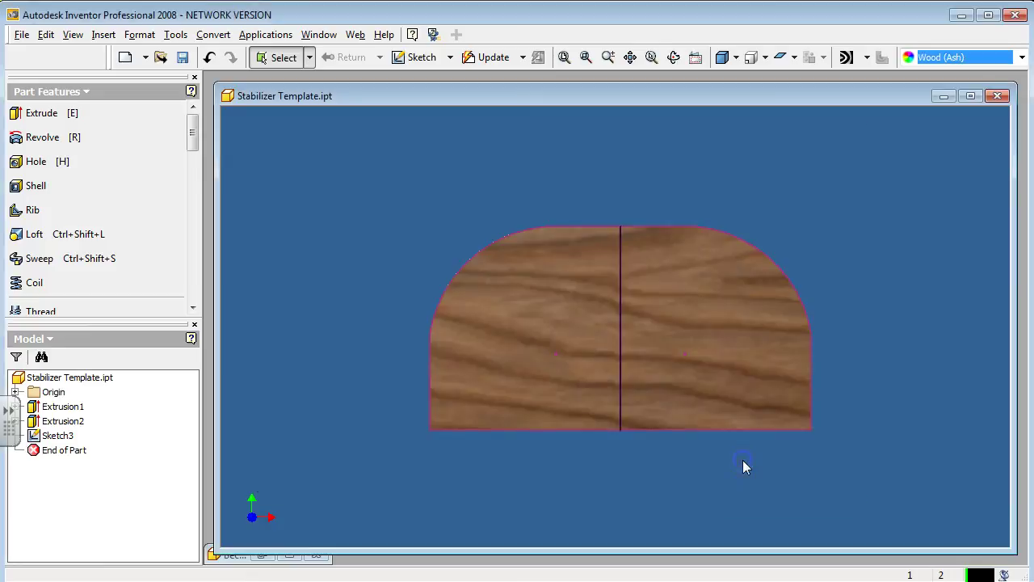
Minimize Bechtel H Stabilizer and open Stabilizer Template.ipt, accepting the project warning.
key("F6")
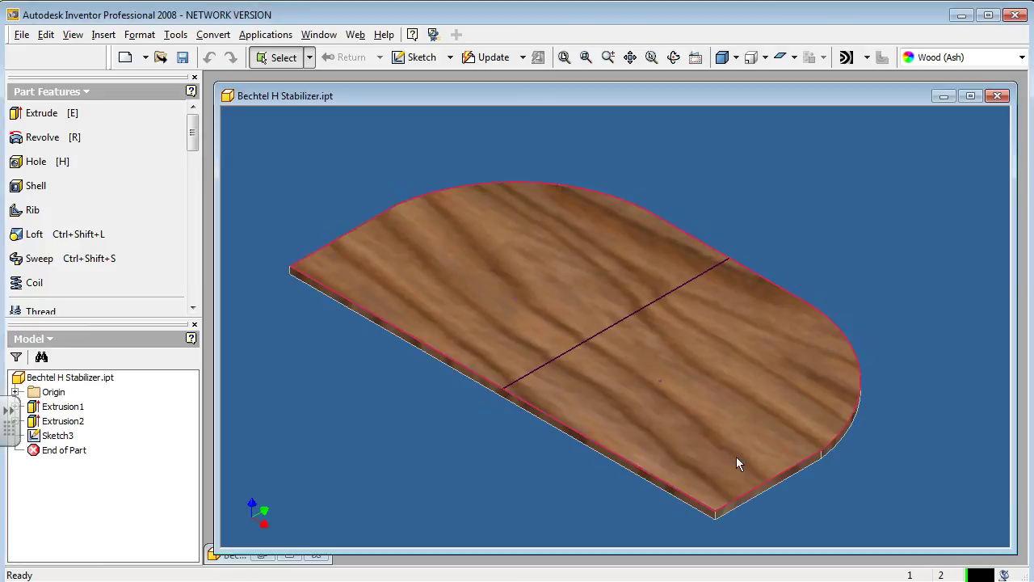
left_click(943, 98)
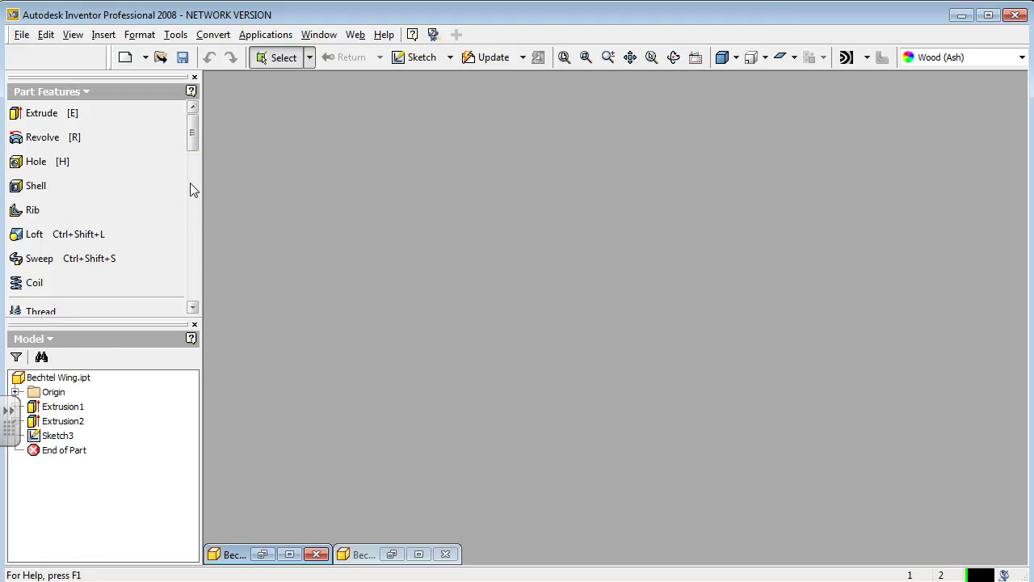
left_click(159, 58)
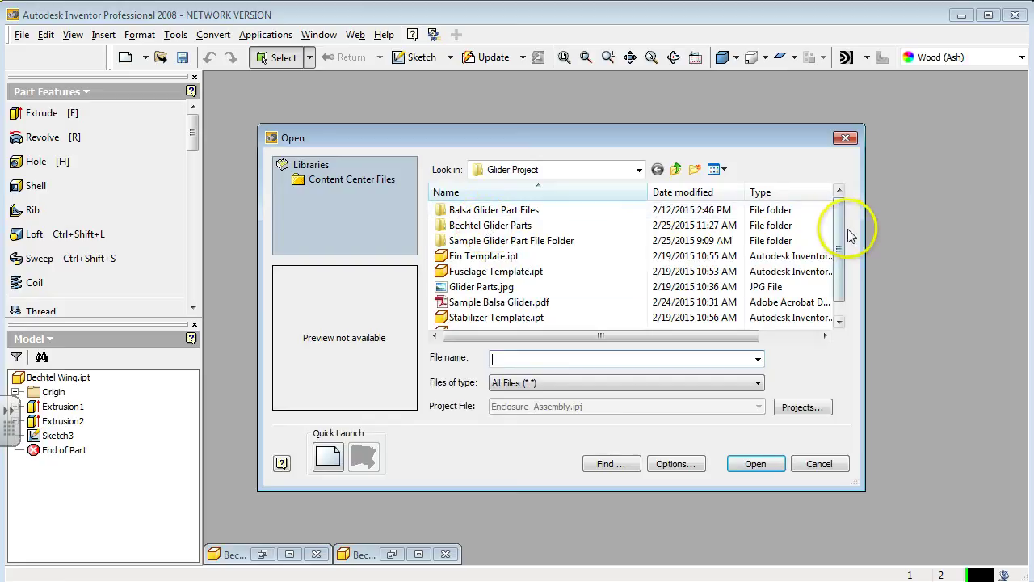
left_click_drag(841, 240, 840, 254)
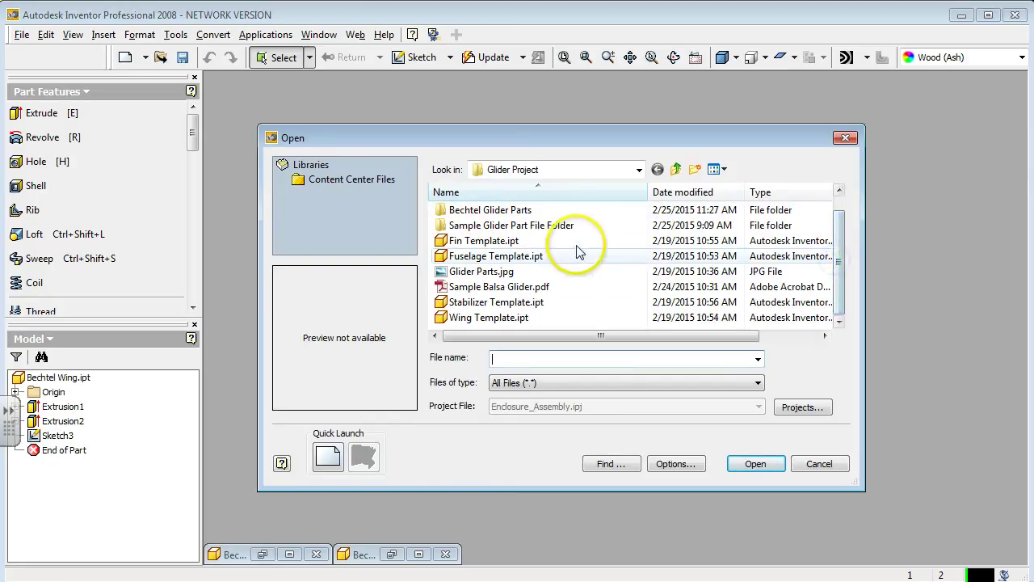
left_click(502, 303)
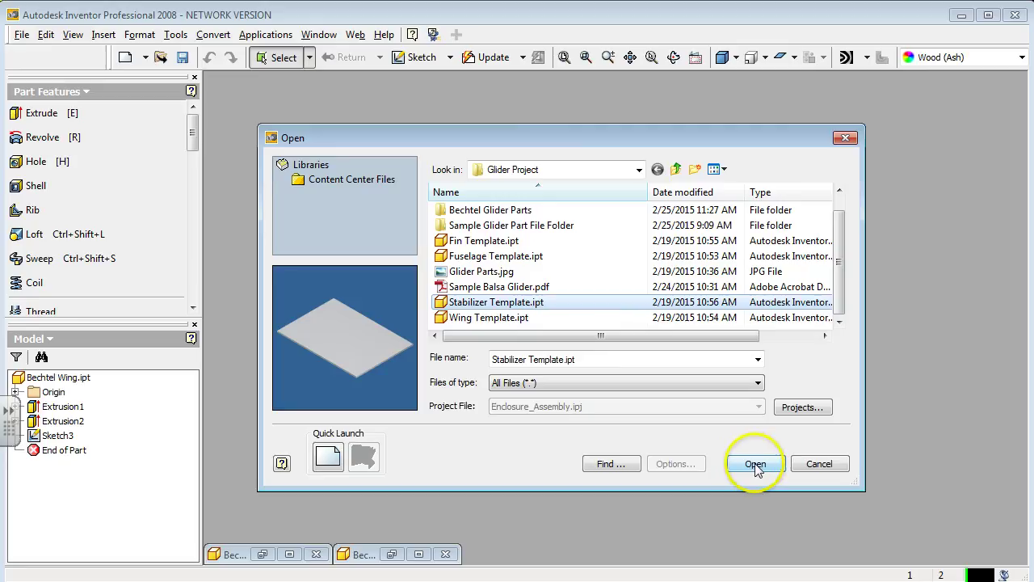
left_click(490, 316)
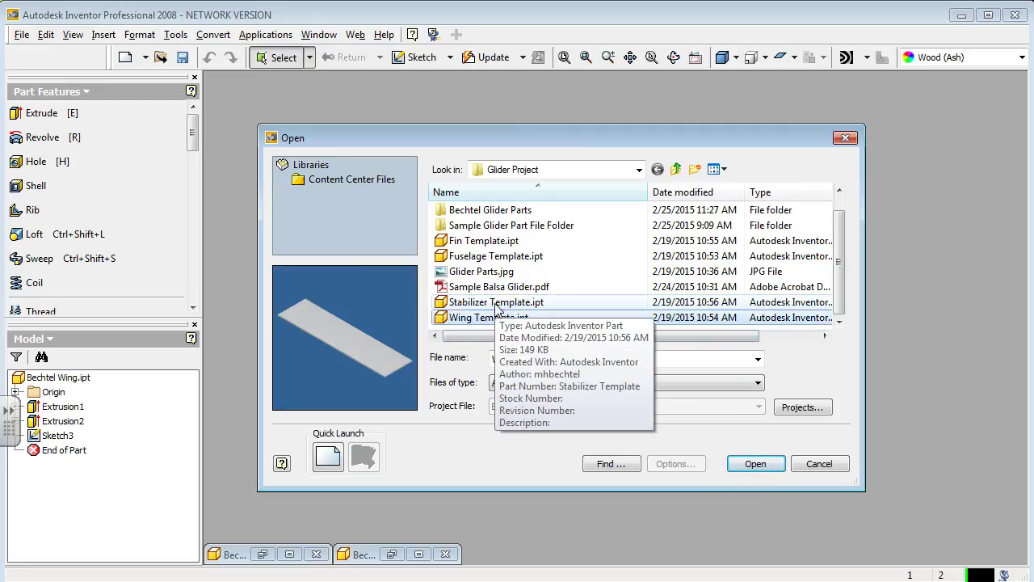
left_click(496, 305)
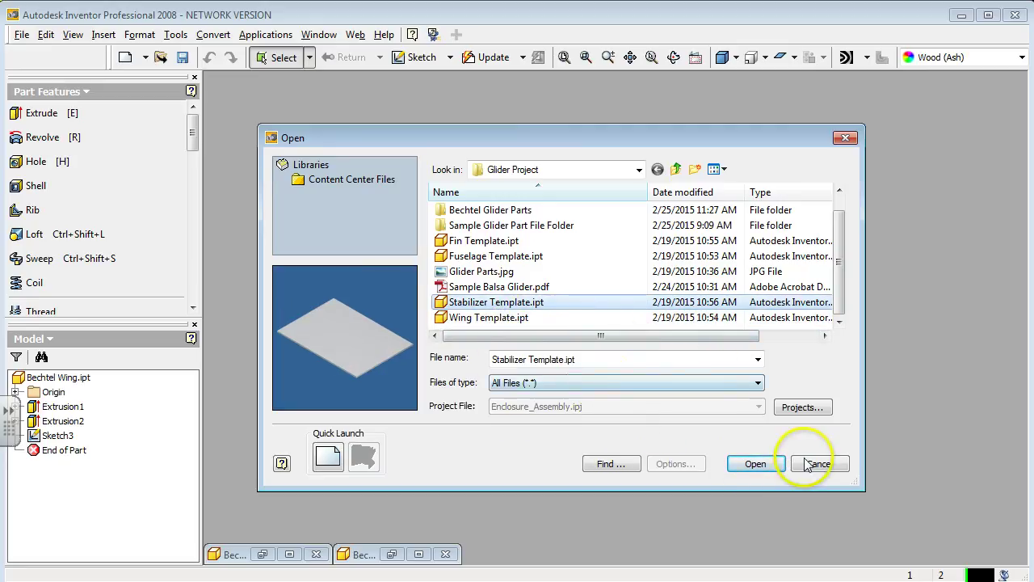
left_click(757, 463)
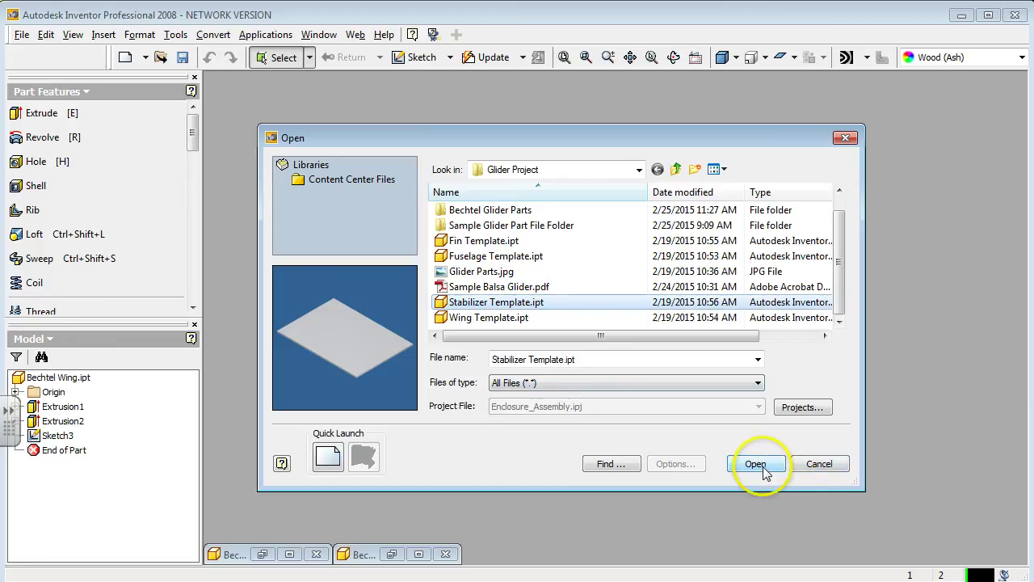
left_click(687, 367)
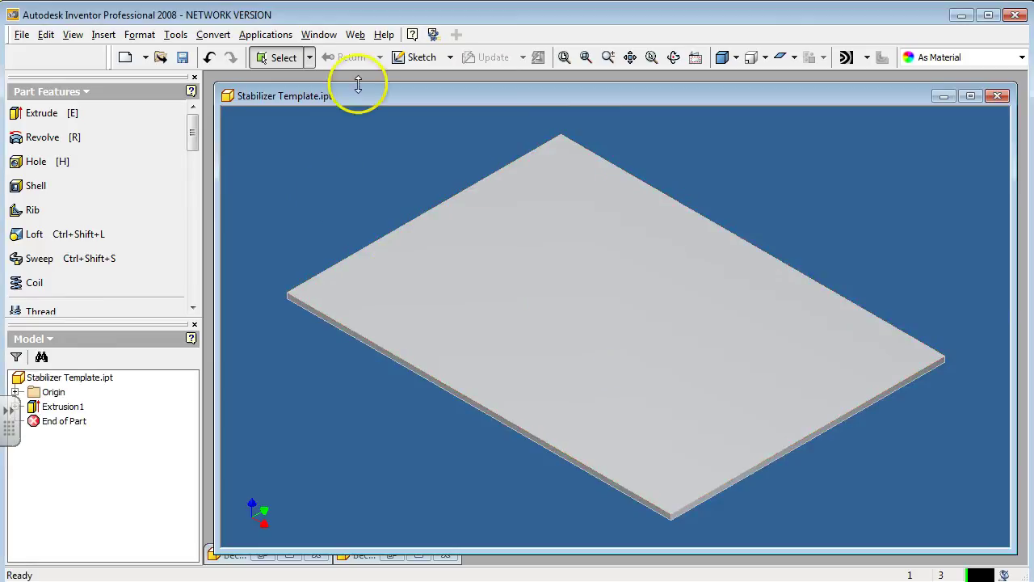
Start a sketch on the plate's top face, viewed head-on, and draw a vertical line.
left_click(696, 56)
left_click(633, 216)
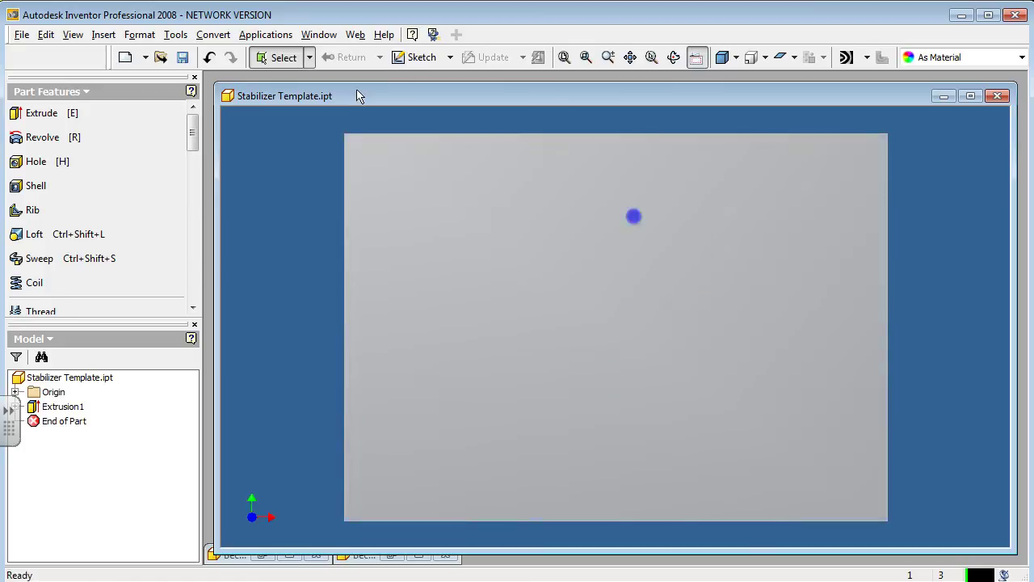
left_click(404, 57)
left_click(451, 204)
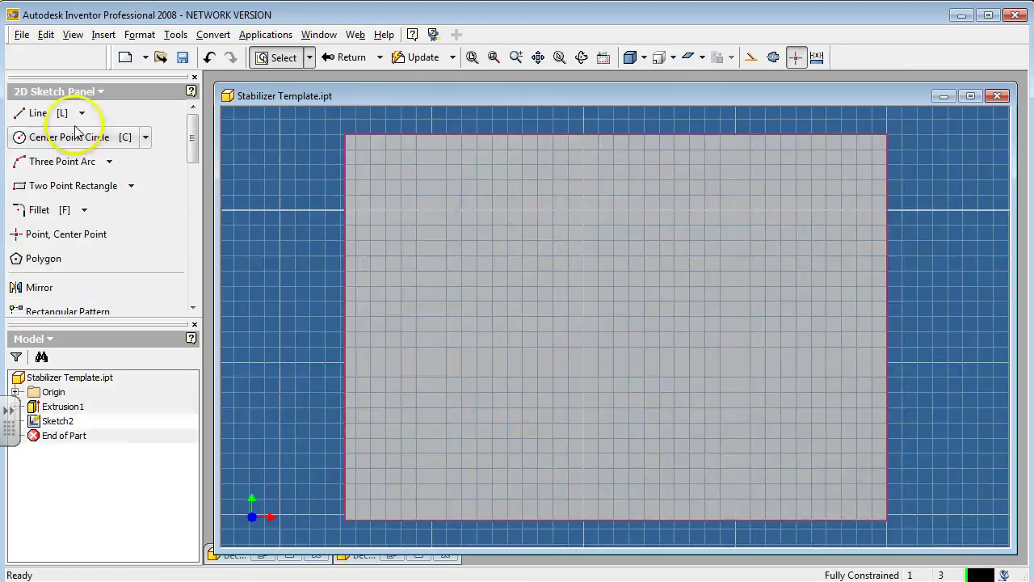
left_click(32, 117)
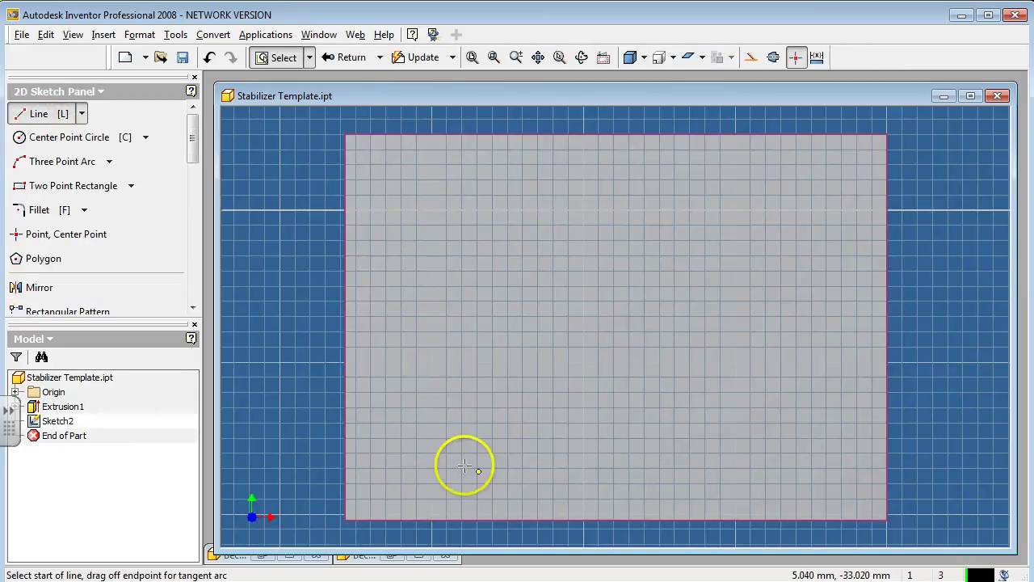
left_click(620, 456)
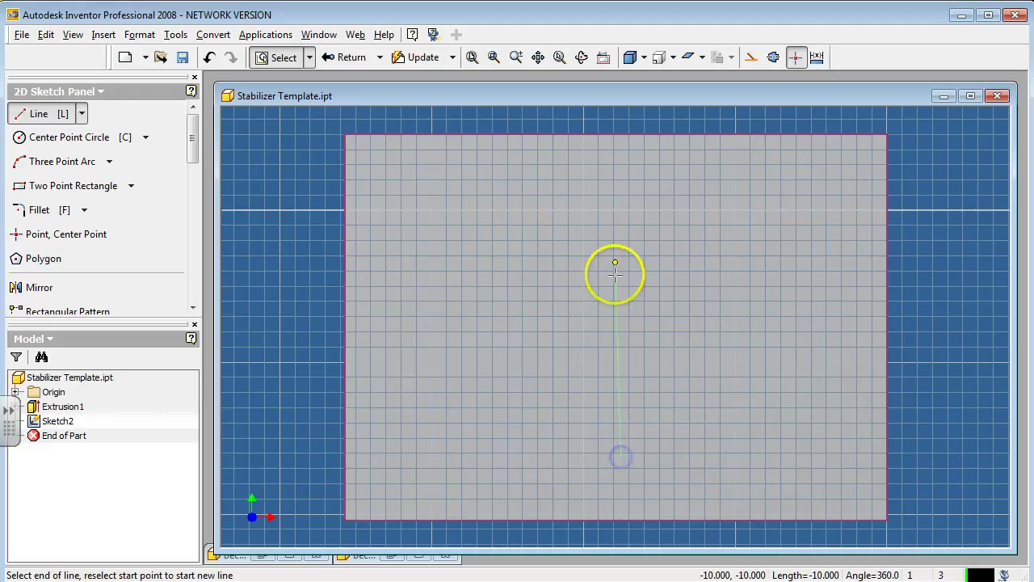
left_click(620, 219)
key("Escape")
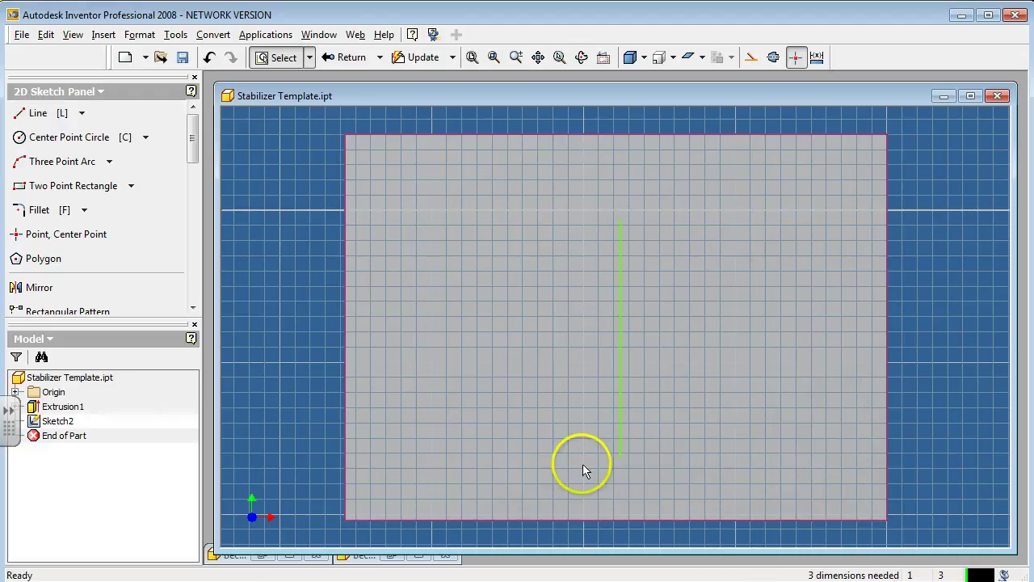
Draw a horizontal line leftward from the vertical line's bottom end.
left_click(57, 115)
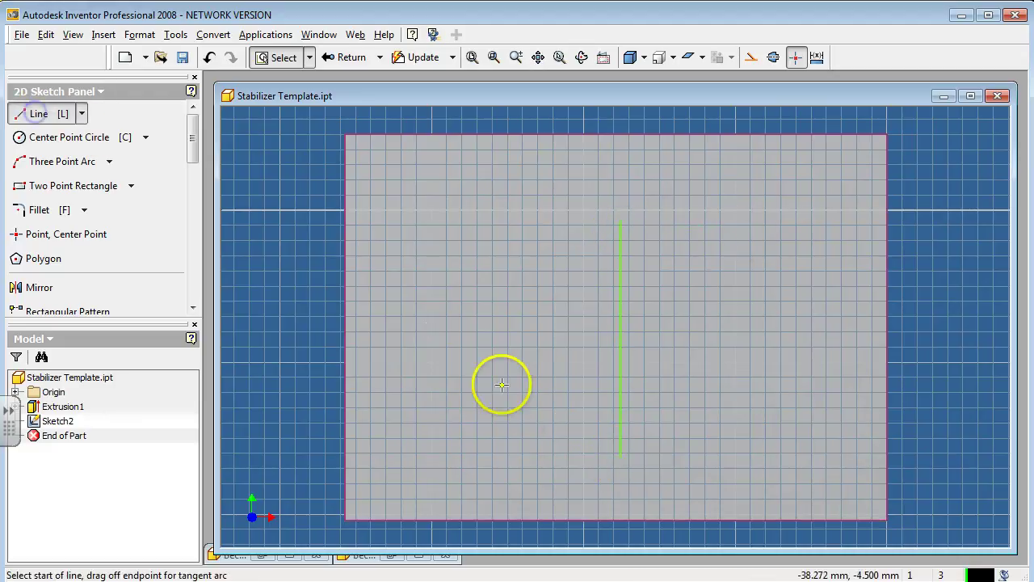
left_click(619, 456)
left_click(403, 456)
key("Escape")
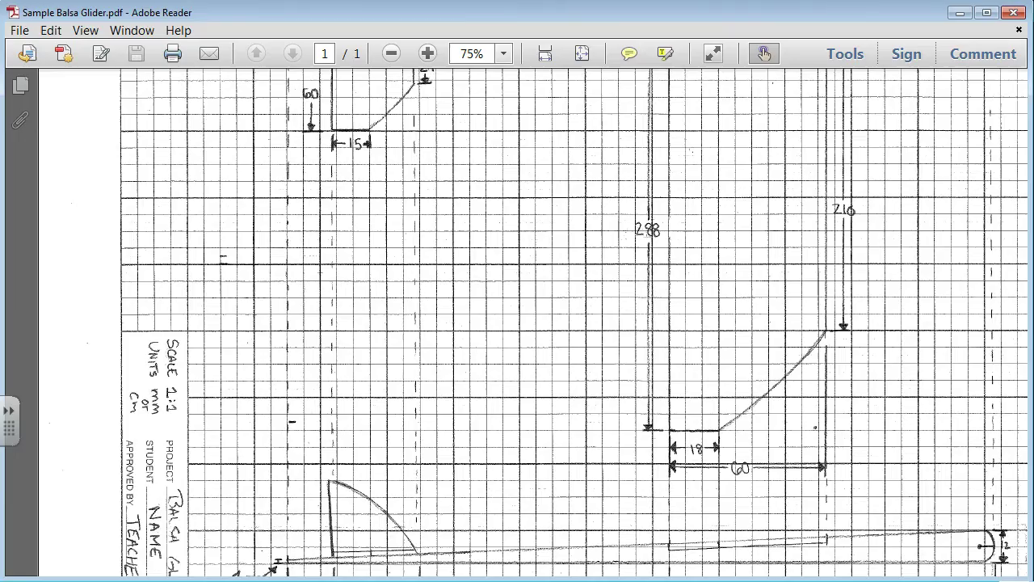
mouse_move(333, 509)
left_mouse_down()
mouse_move(347, 509)
mouse_move(344, 454)
left_mouse_up()
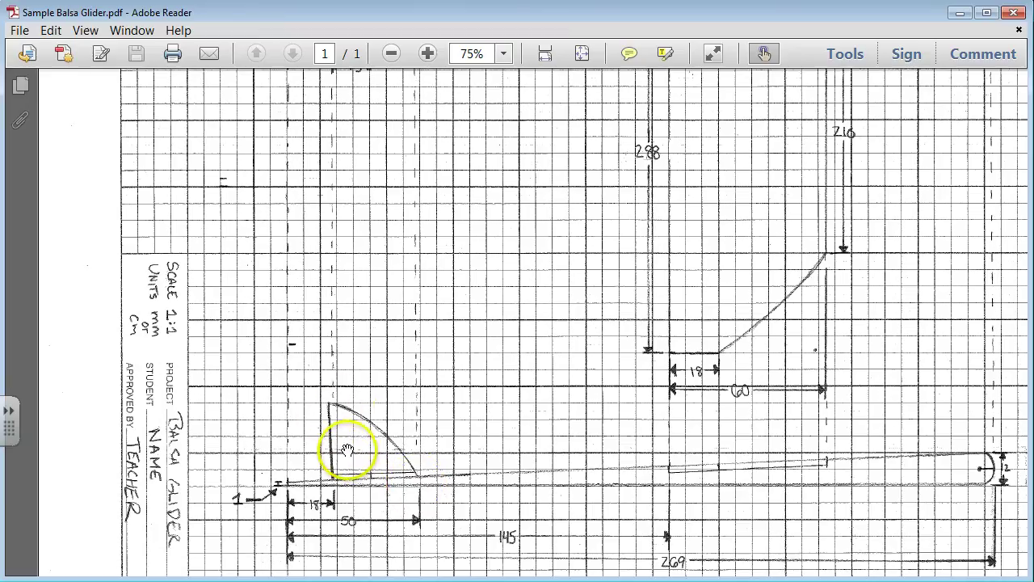
Scroll the glider plan PDF to inspect the curved fin outline and its 18 and 50 dimensions.
scroll(351, 438, "up", 3)
scroll(346, 449, "up", 2)
scroll(346, 446, "down", 5)
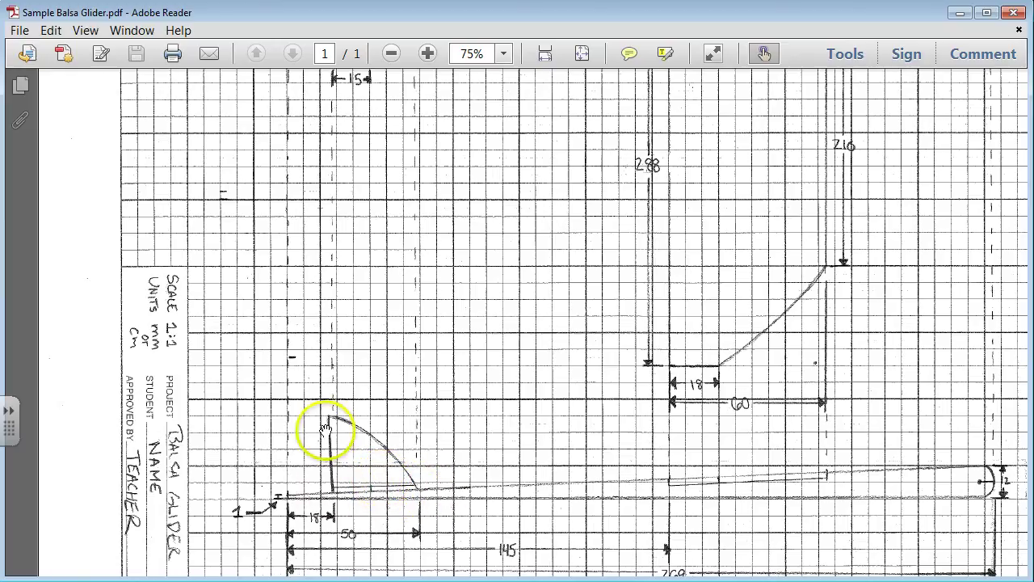
Back in Inventor, dimension both the bottom and vertical lines to 32 mm.
left_click(958, 14)
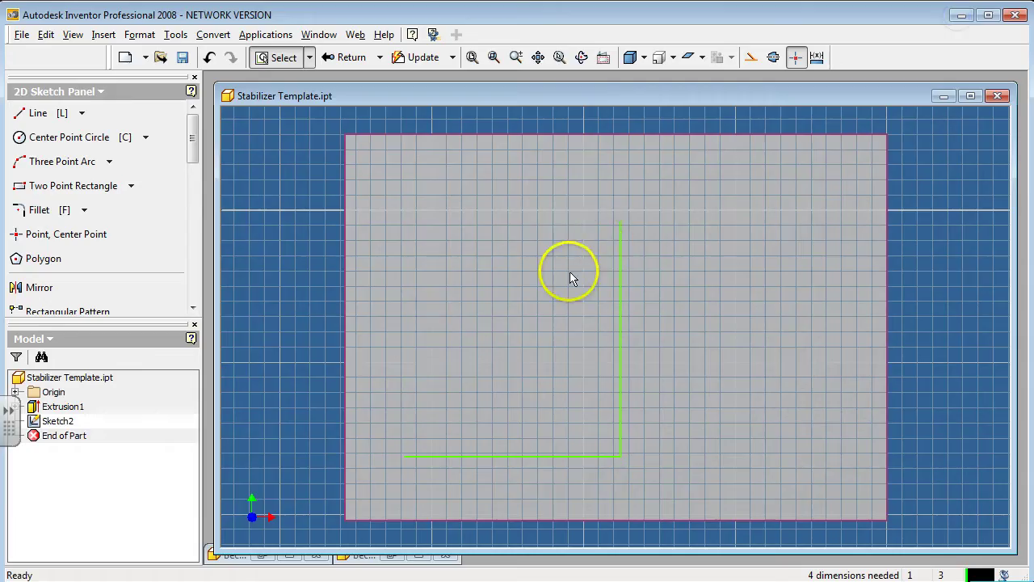
key("d")
left_click(498, 489)
key("Return")
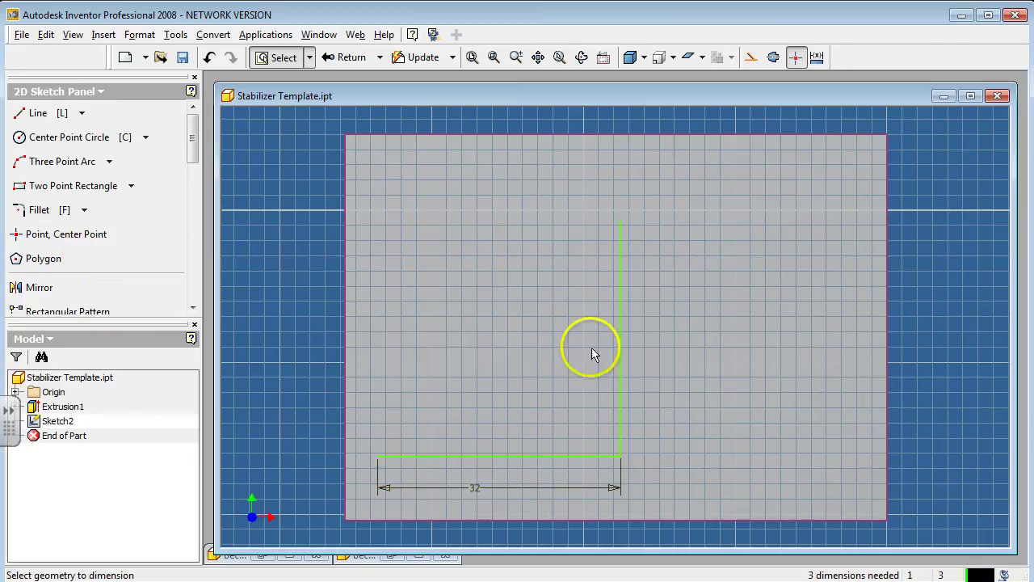
left_click(622, 335)
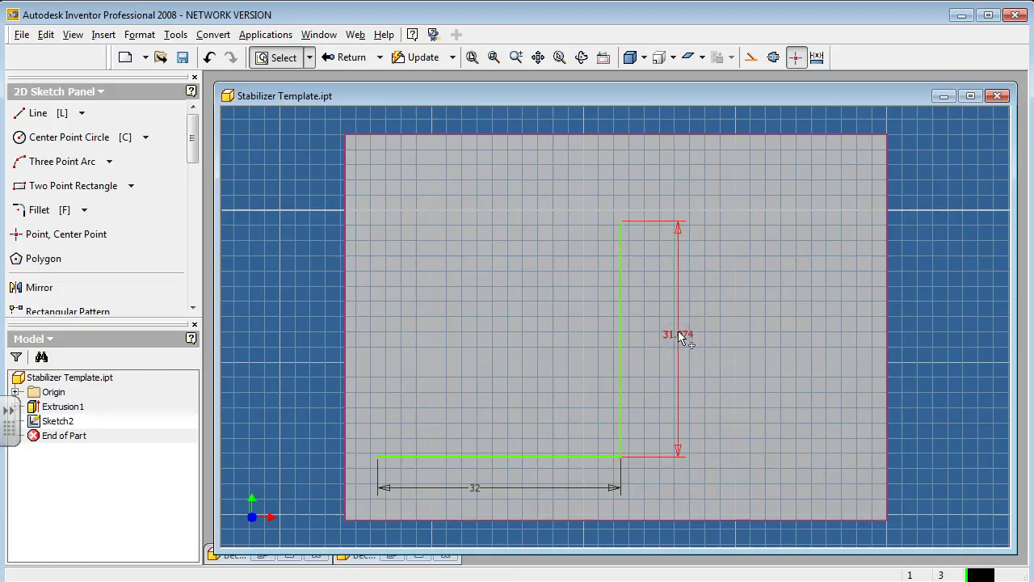
left_click(679, 338)
type("32")
key("Return")
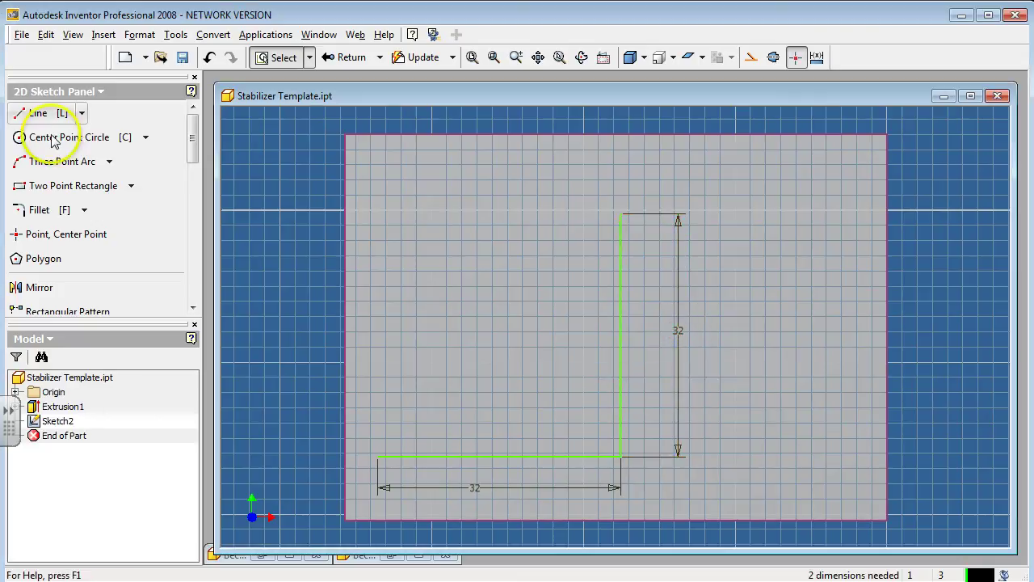
Join the vertical line's top to the bottom line's left end with an arc, radius 85.409.
left_click(29, 162)
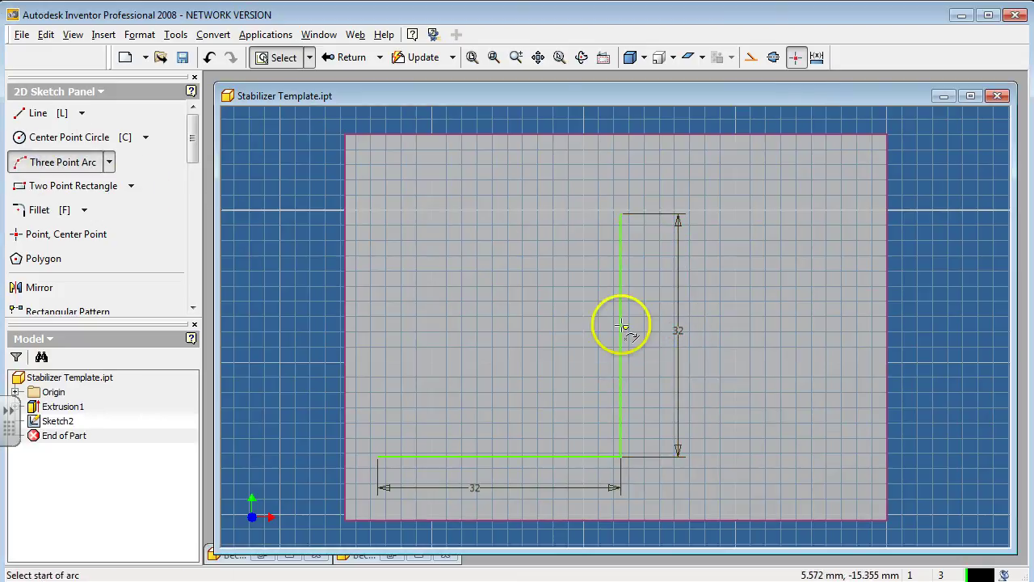
left_click(621, 214)
left_click(377, 455)
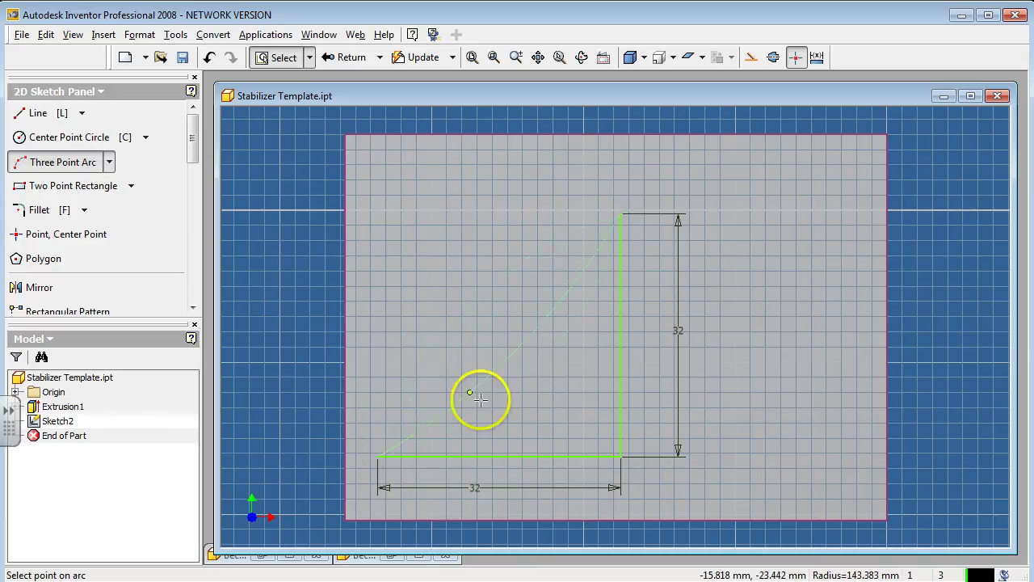
left_click(436, 369)
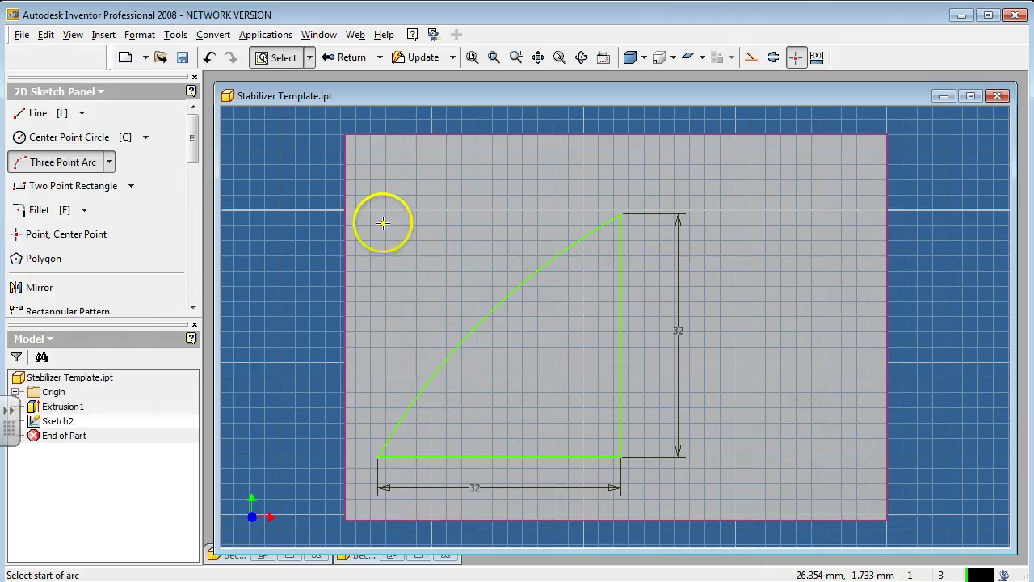
key("d")
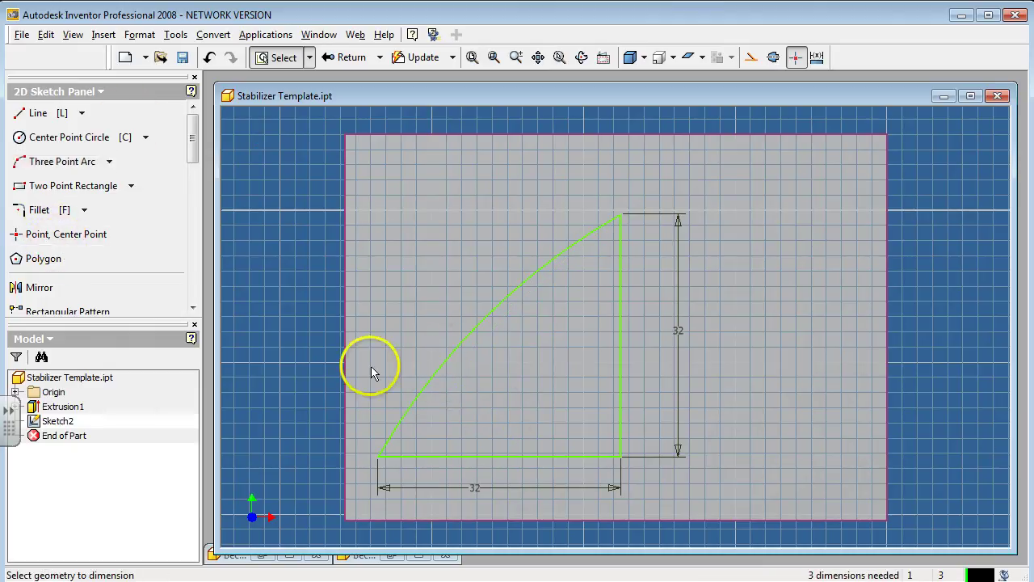
left_click(555, 343)
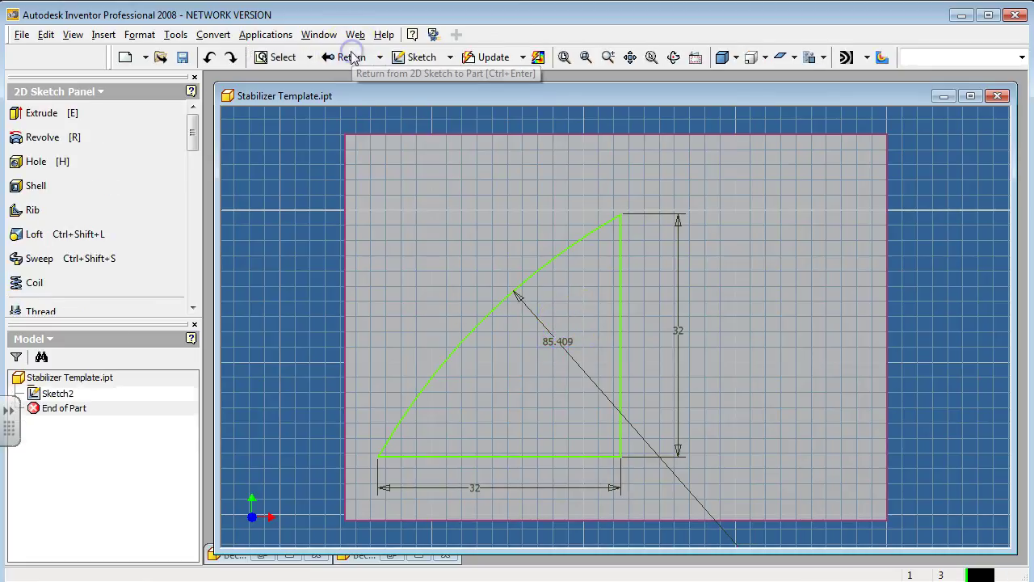
Cut-extrude the region outside the curved profile with extents set to All.
left_click(42, 113)
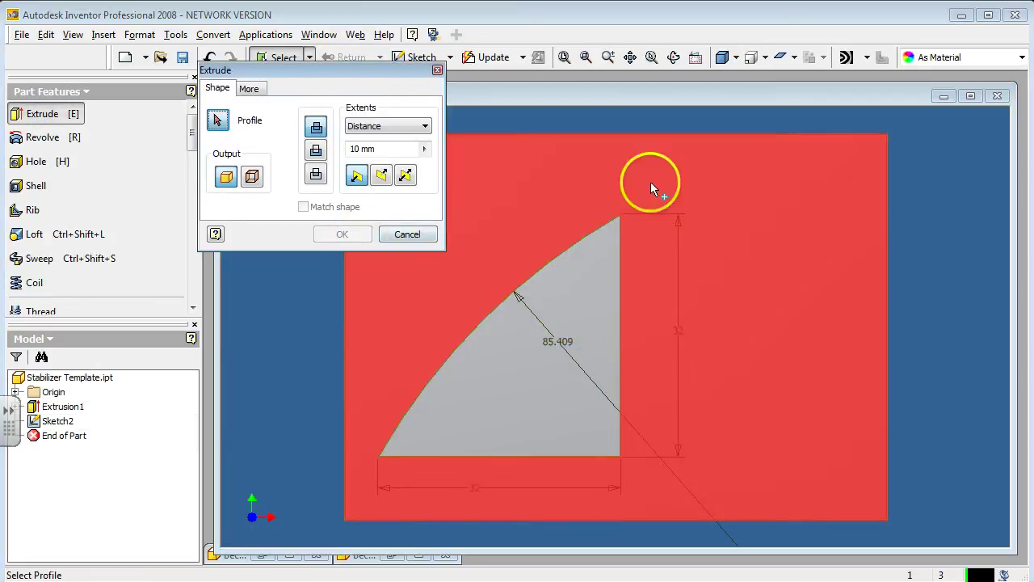
left_click(651, 182)
left_click(315, 150)
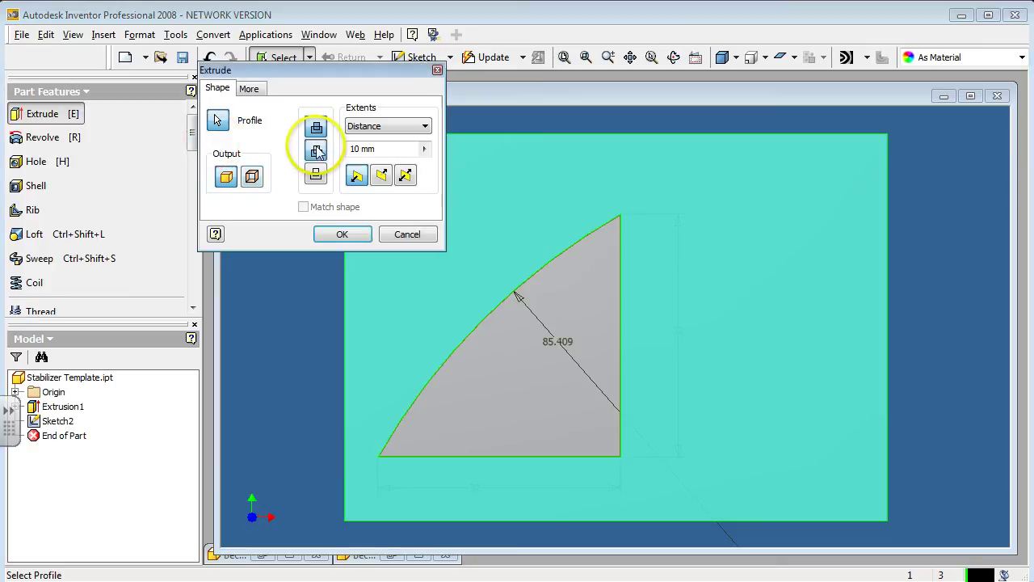
left_click(377, 126)
left_click(374, 183)
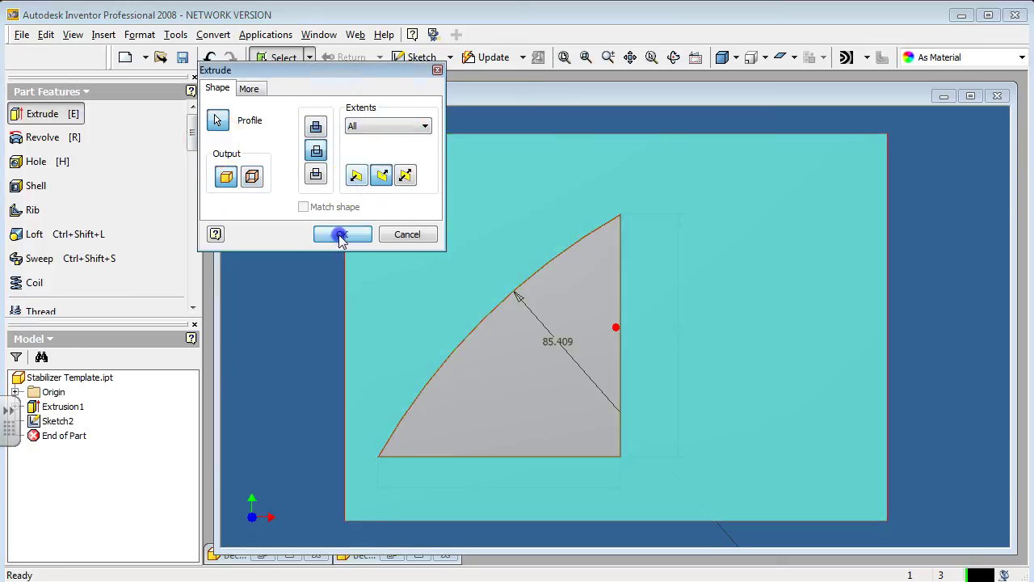
left_click(342, 234)
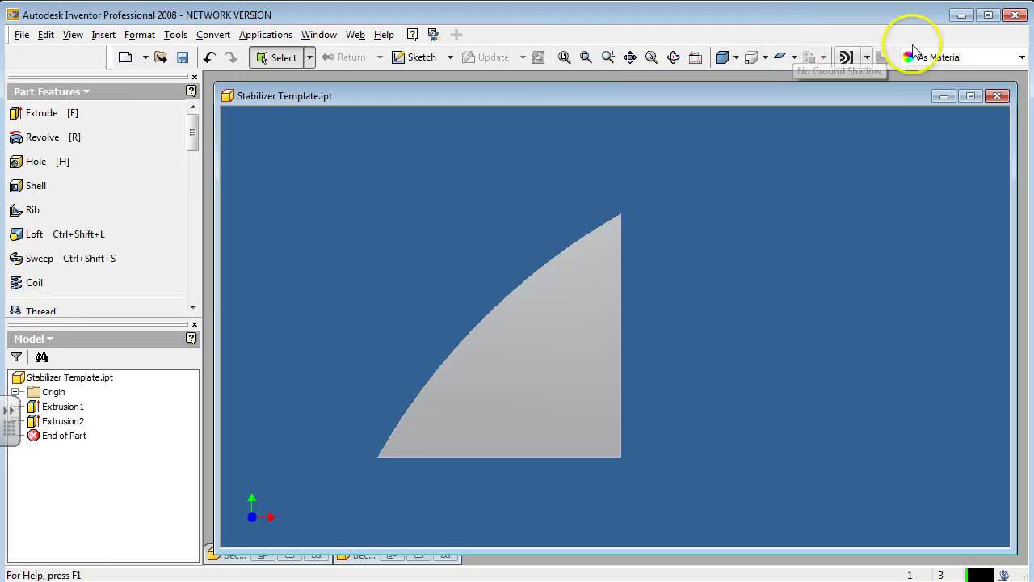
Orbit the trimmed fin into a 3-D view showing its thickness.
left_click(965, 57)
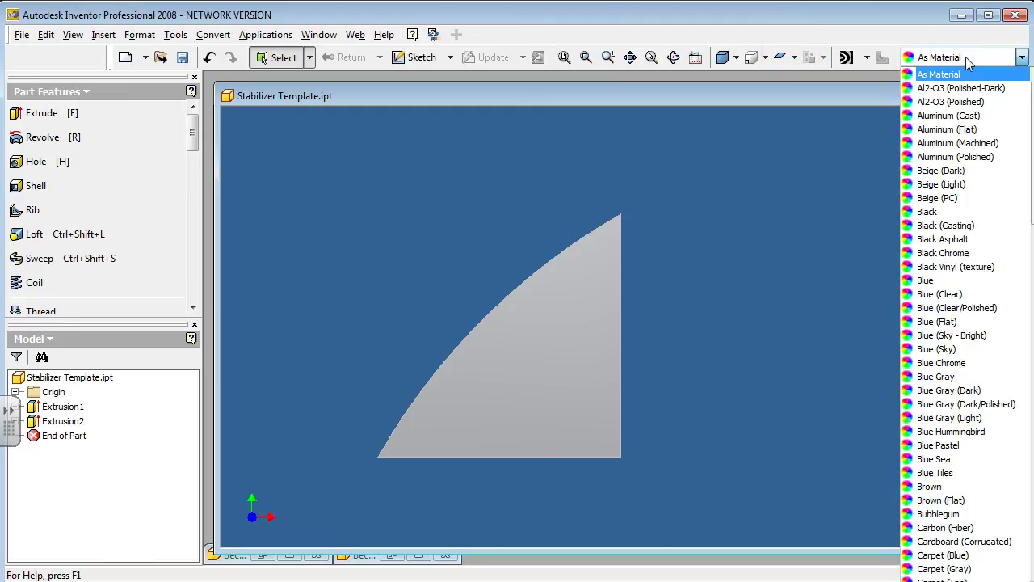
left_click(673, 56)
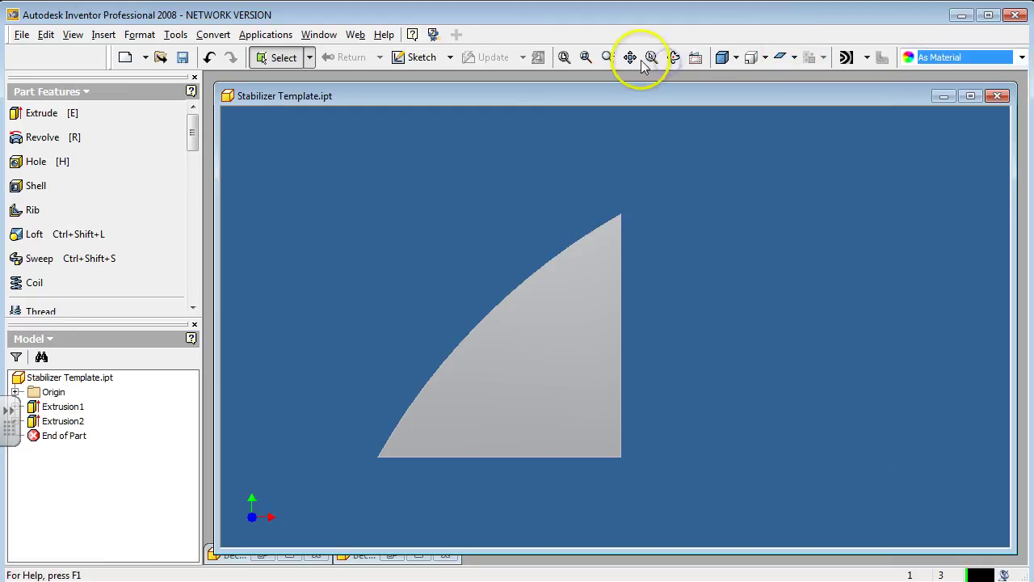
left_click(673, 57)
left_click_drag(696, 217, 409, 182)
left_click_drag(549, 321, 579, 146)
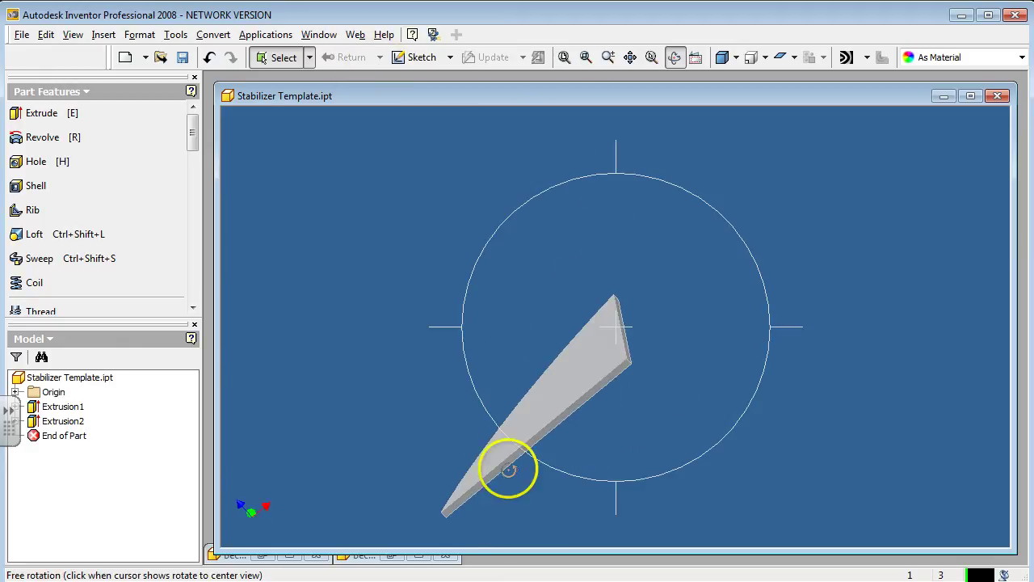
left_click_drag(398, 118, 492, 291)
Sketch a line corner to corner along the piece's straight edge and finish the sketch.
left_click(404, 58)
left_click(596, 387)
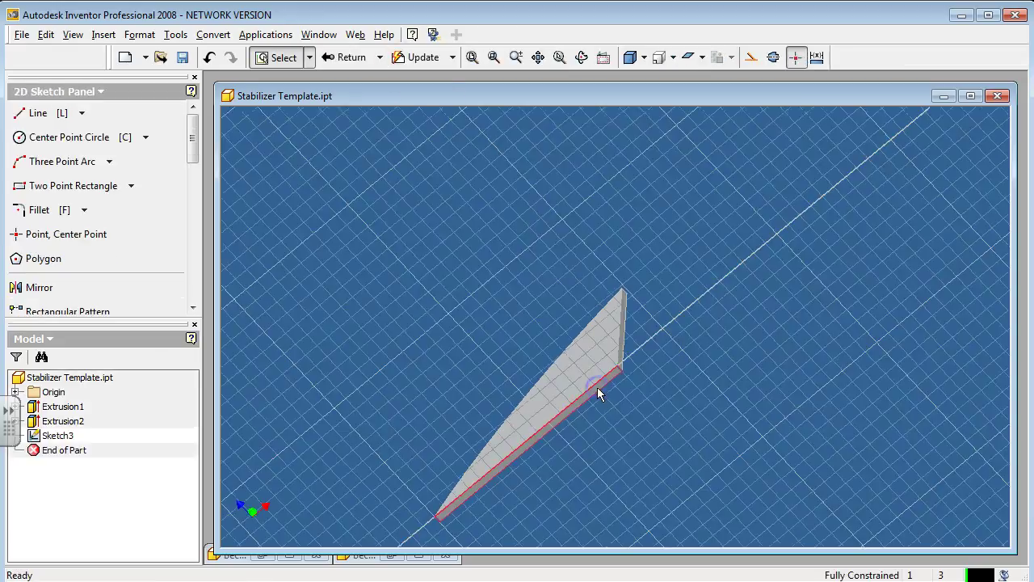
scroll(596, 387, "down", 3)
left_click(40, 113)
scroll(688, 323, "up", 2)
scroll(662, 333, "down", 3)
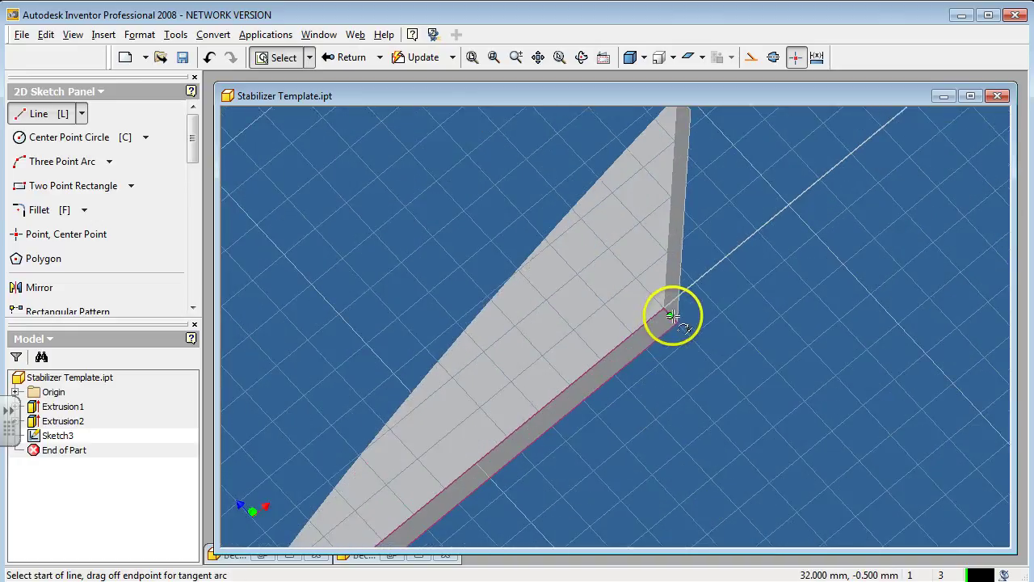
left_click(673, 316)
scroll(674, 317, "up", 3)
scroll(492, 481, "up", 2)
scroll(496, 478, "down", 5)
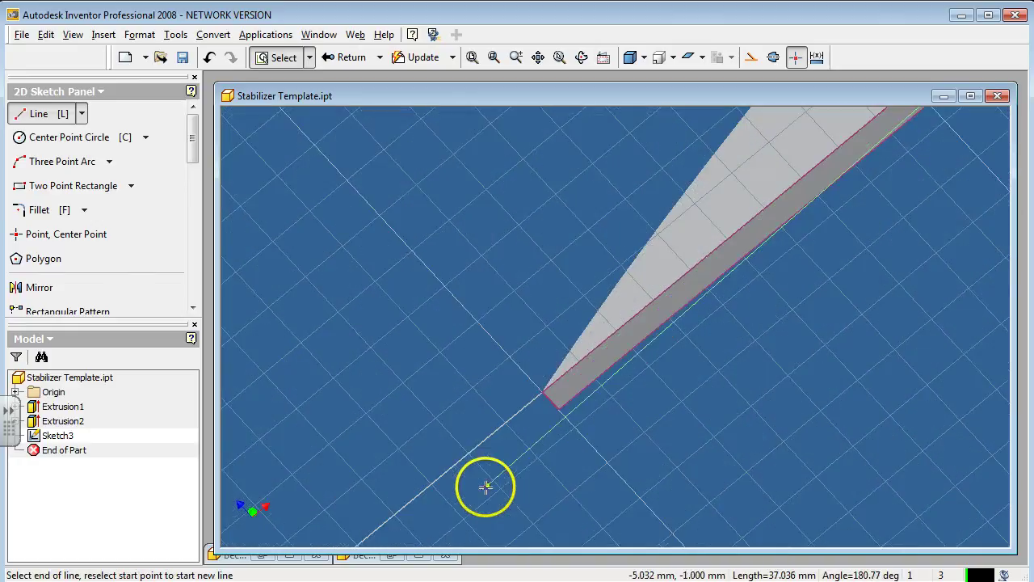
left_click(599, 322)
scroll(602, 323, "up", 3)
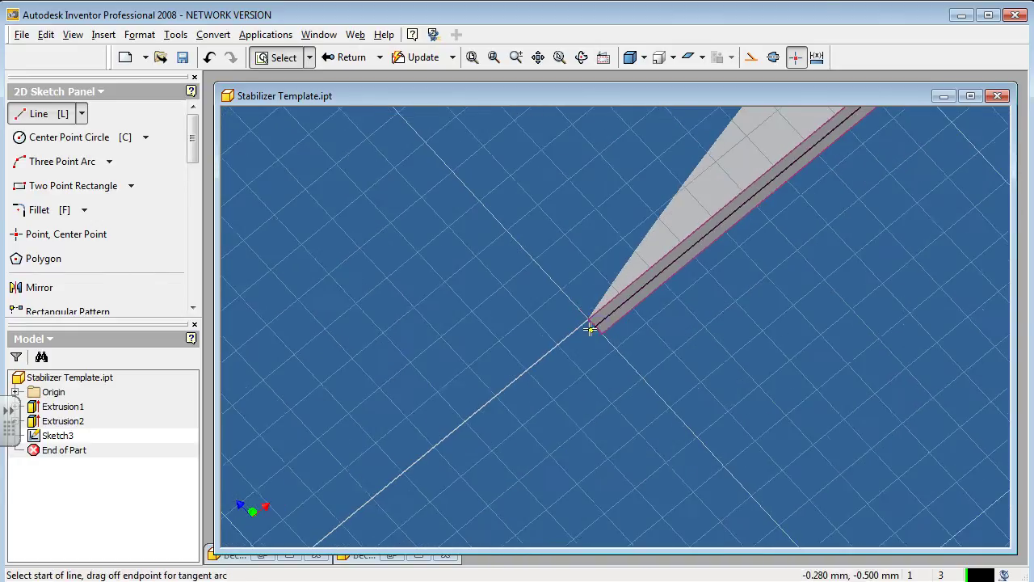
left_click(355, 56)
Give the stabilizer a Wood (Ash) finish and orbit to show its broad face.
left_click(942, 57)
scroll(1009, 206, "down", 6)
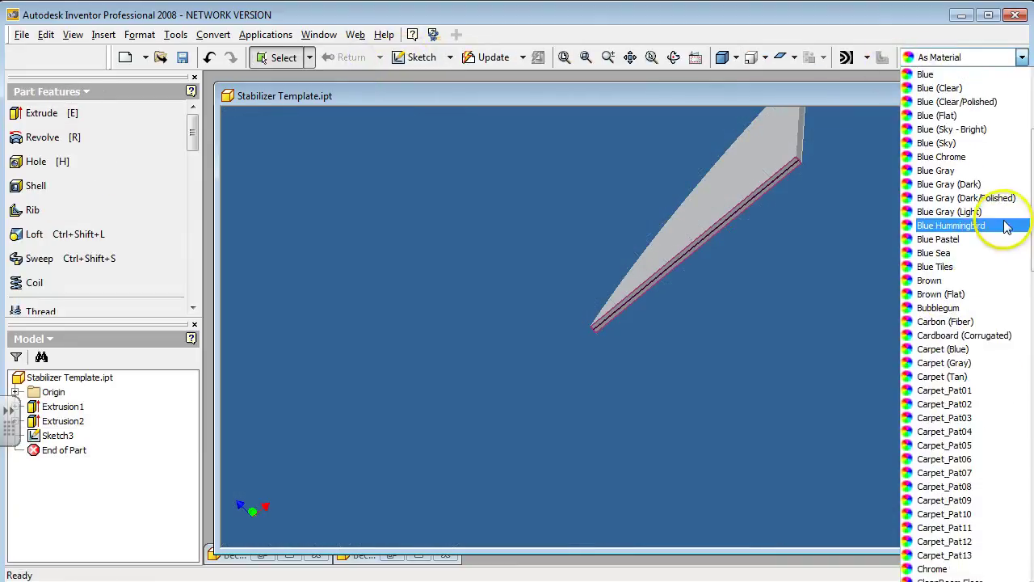
left_click(1026, 504)
left_click_drag(1026, 505, 1026, 557)
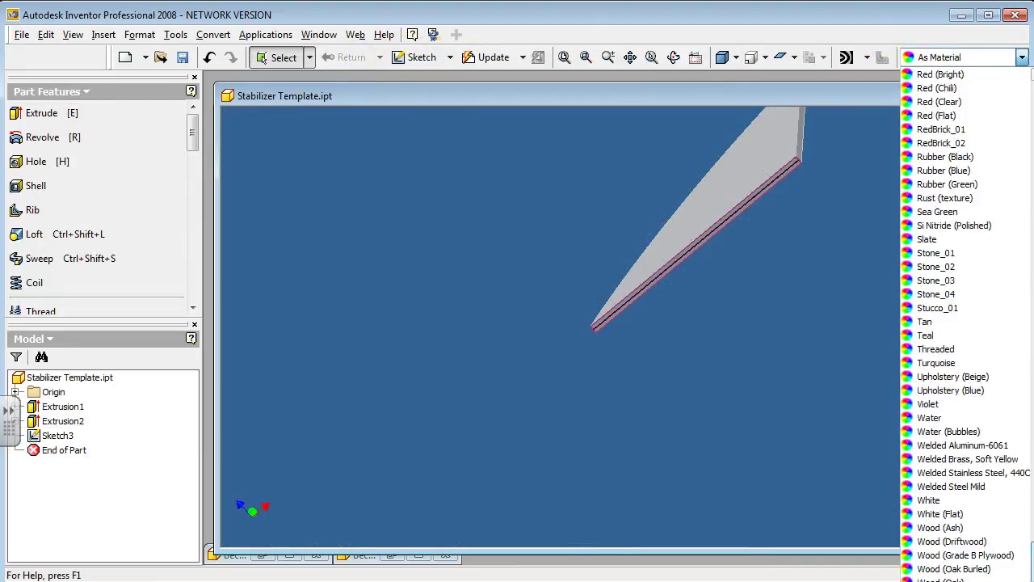
left_click(942, 528)
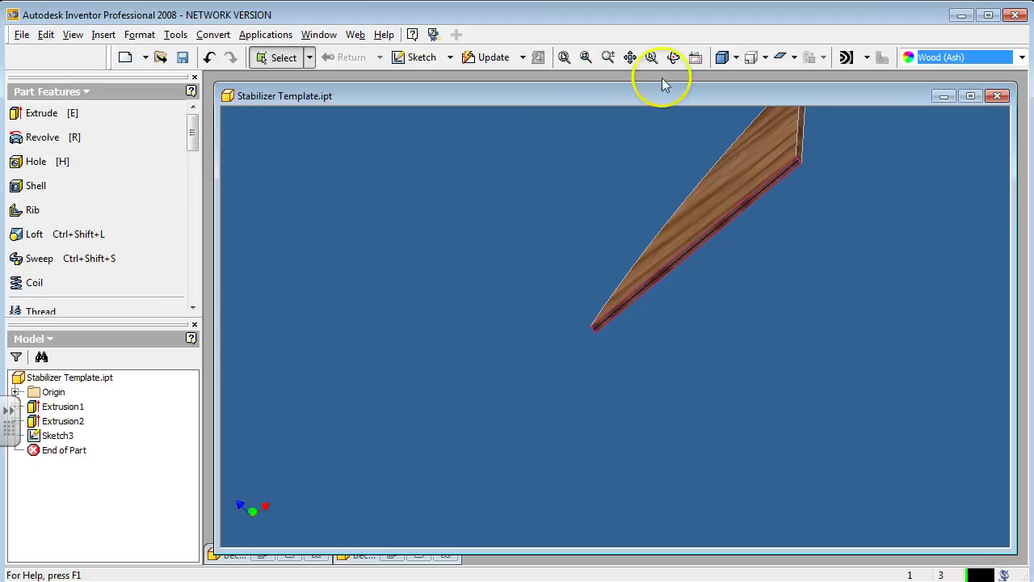
left_click(674, 56)
left_click_drag(671, 242, 504, 234)
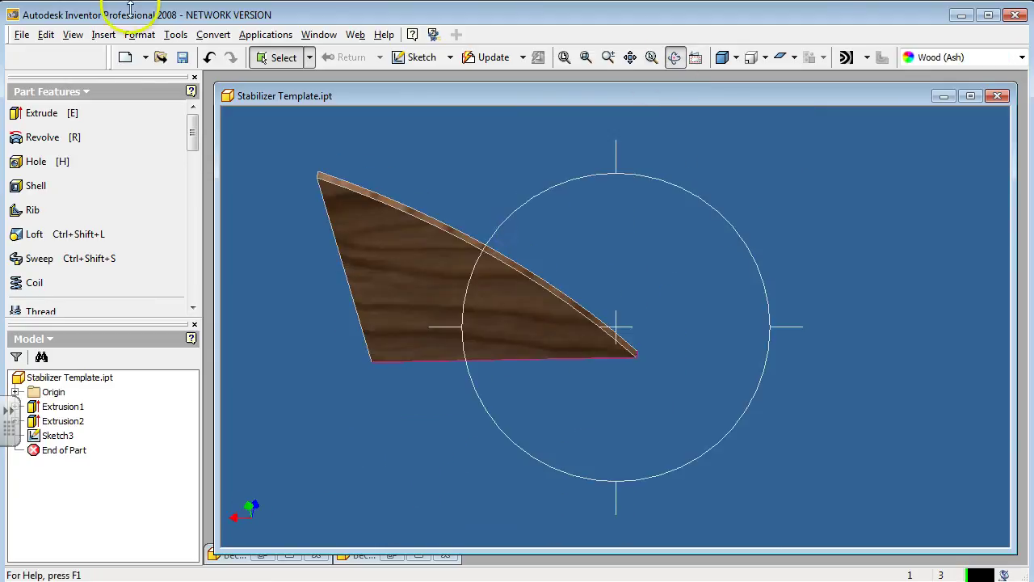
left_click(22, 34)
Save the fin as Bechtel V Stabilizer.ipt in Bechtel Glider Parts and minimize its window.
left_click(34, 163)
double_click(445, 225)
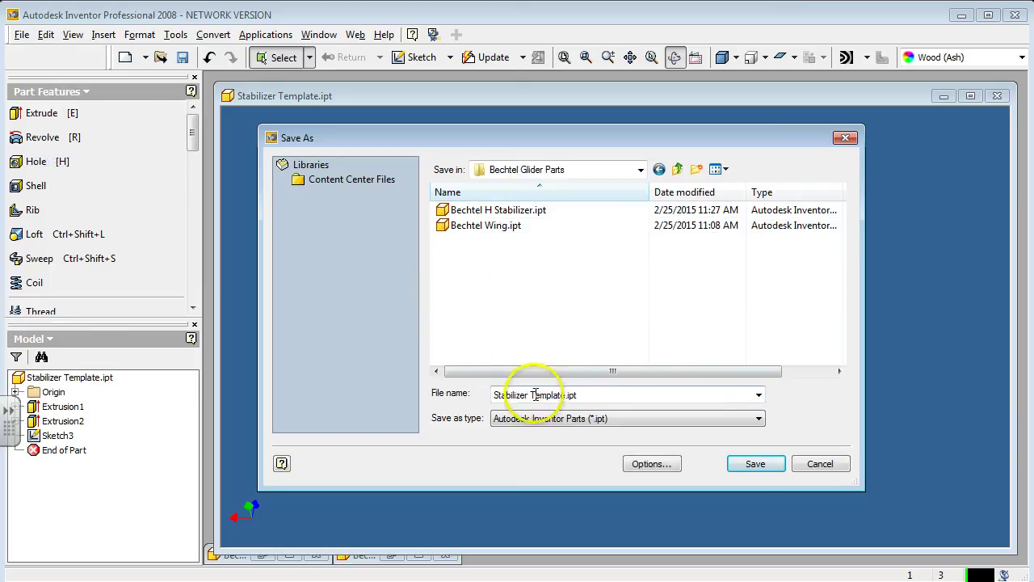
left_click(452, 212)
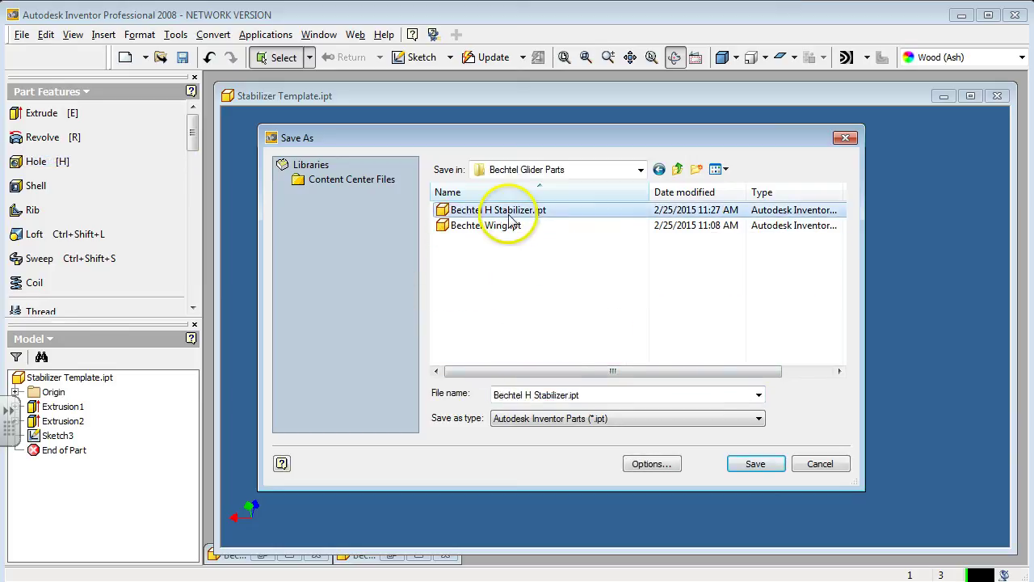
left_click(533, 394)
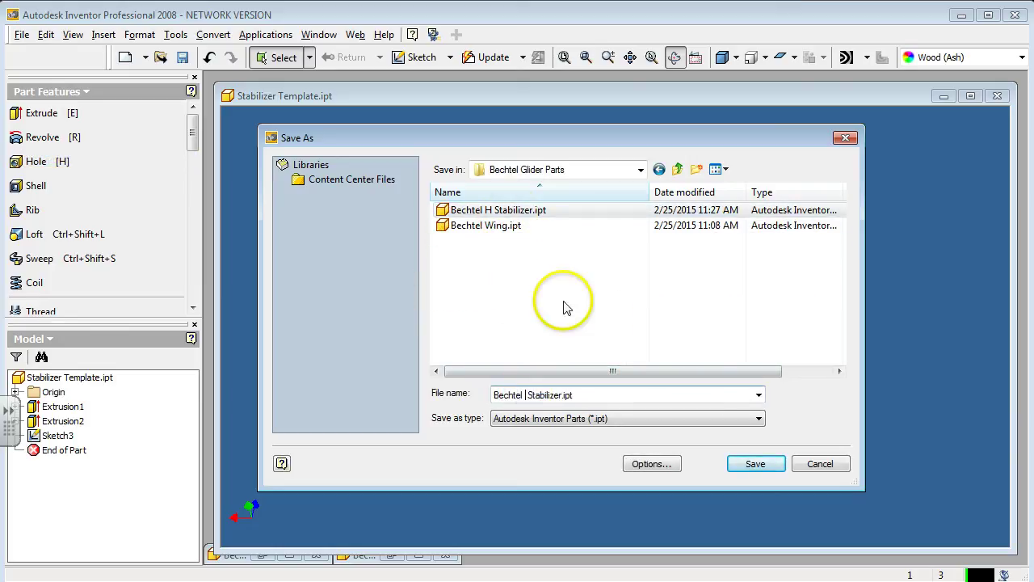
left_click(771, 467)
left_click_drag(772, 465, 820, 231)
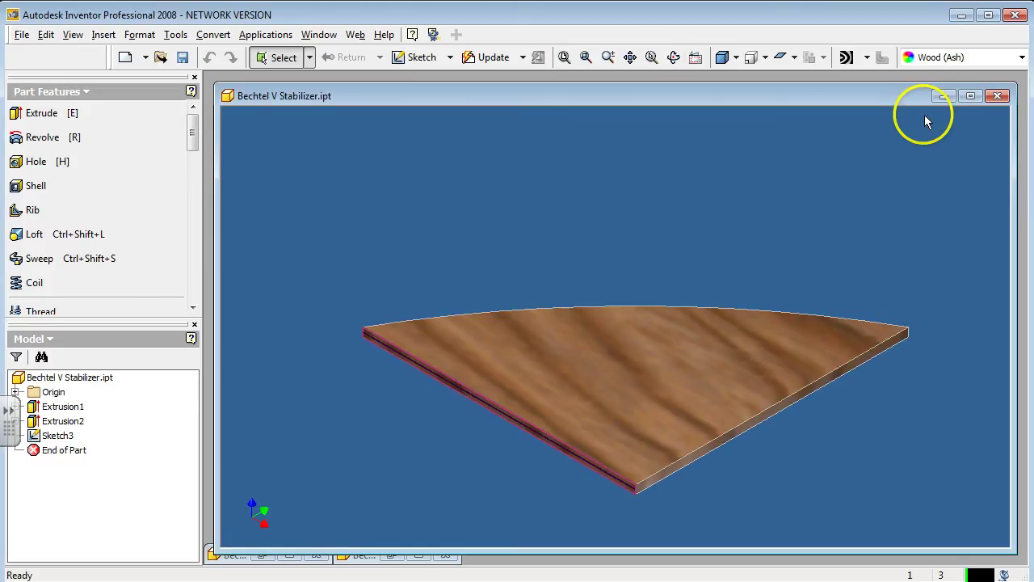
left_click(942, 96)
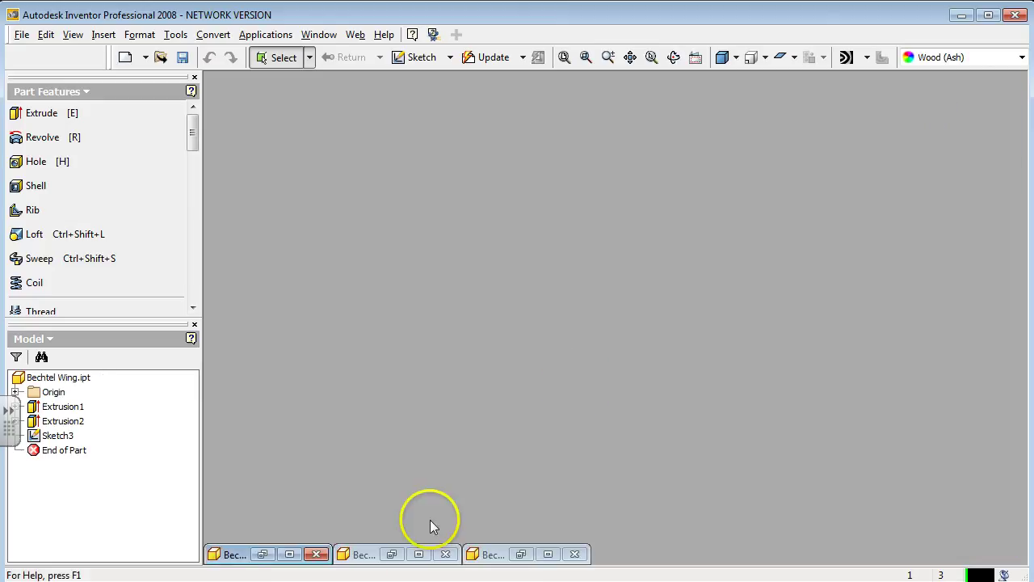